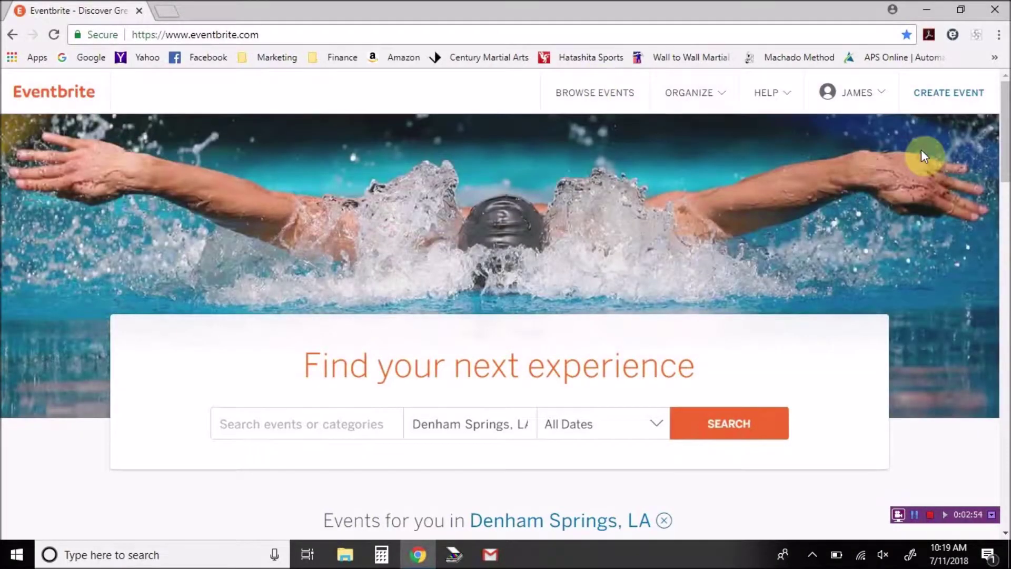
Open the draft event "Free Ladies Self-Defense Seminar" from the account's managed events for editing.
mouse_move(886, 100)
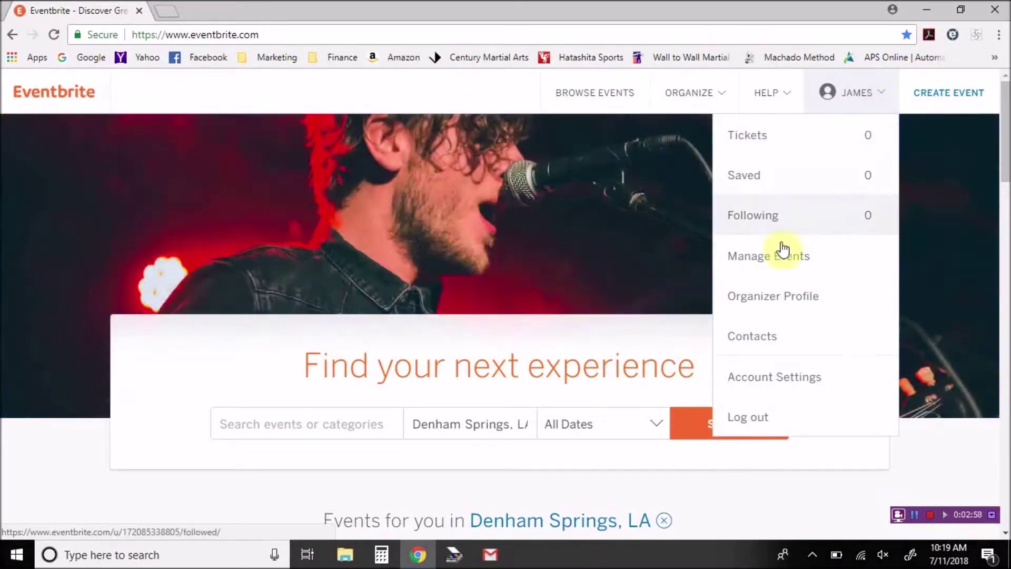
click(777, 263)
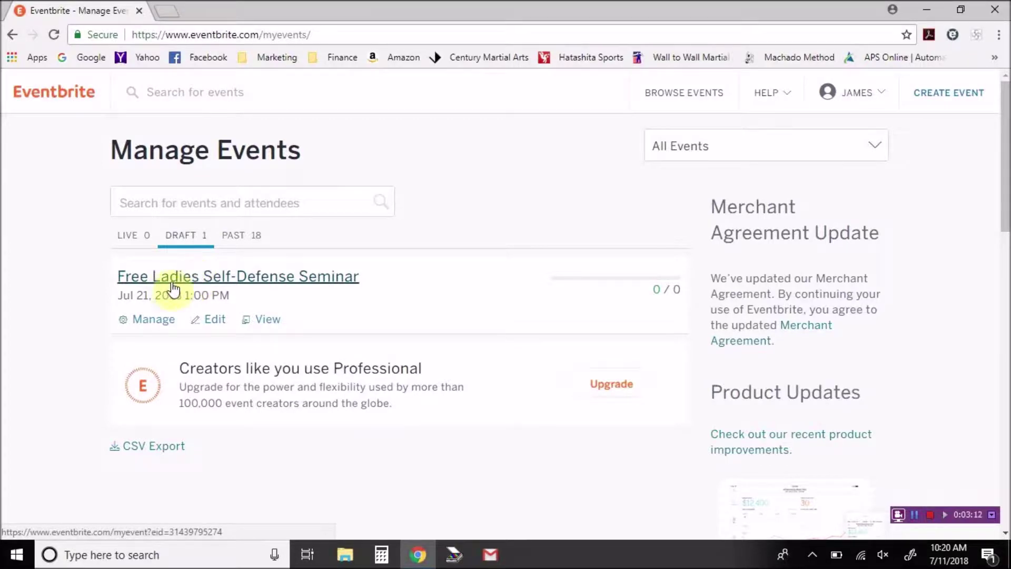
click(215, 287)
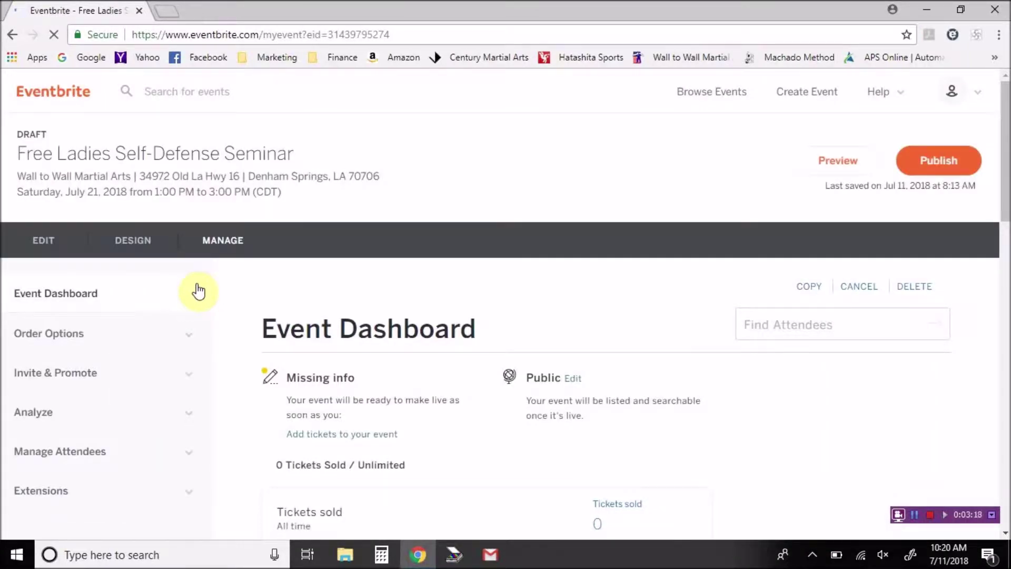
click(48, 242)
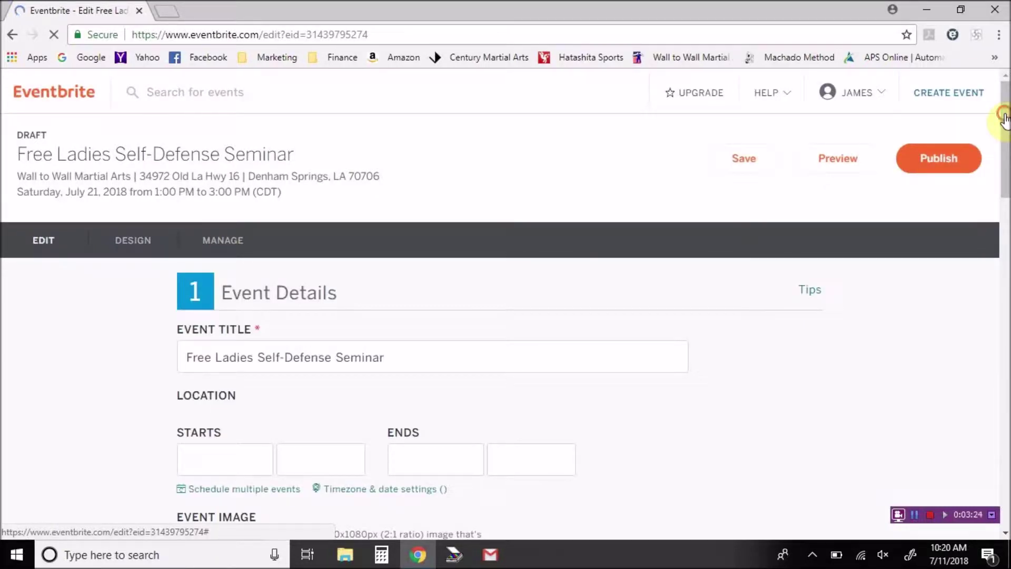
Add the "Don't be a victim" picture from the Flashback Demo Files folder as the event image and accept its crop.
scroll(1000, 142, down, 3)
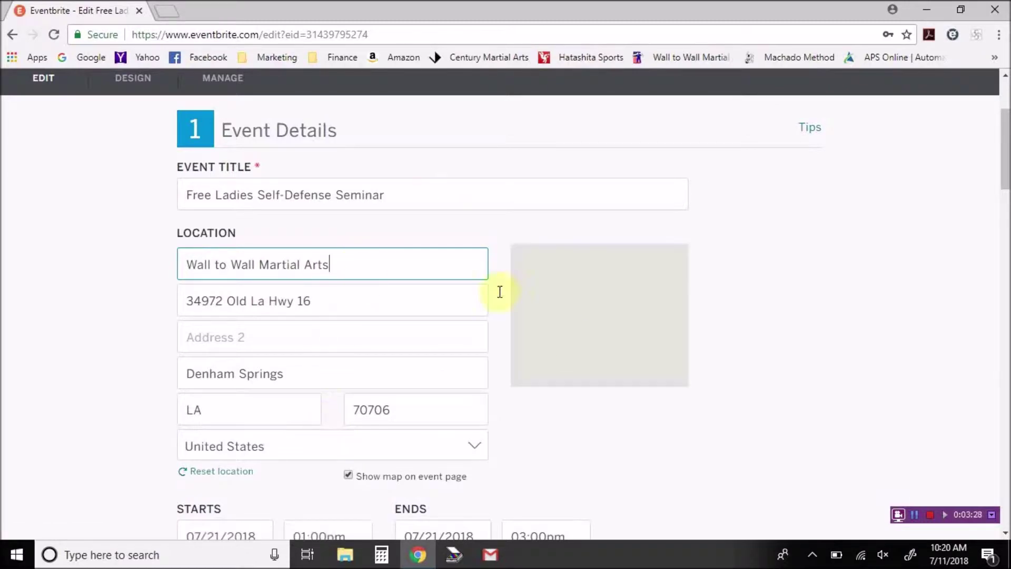
scroll(1006, 166, down, 5)
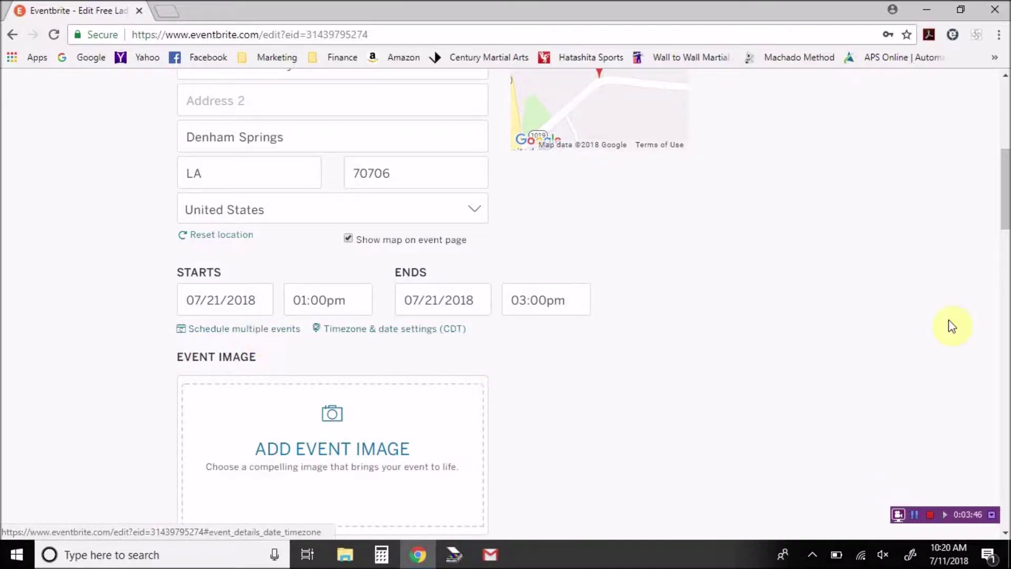
drag(1003, 180, 1004, 204)
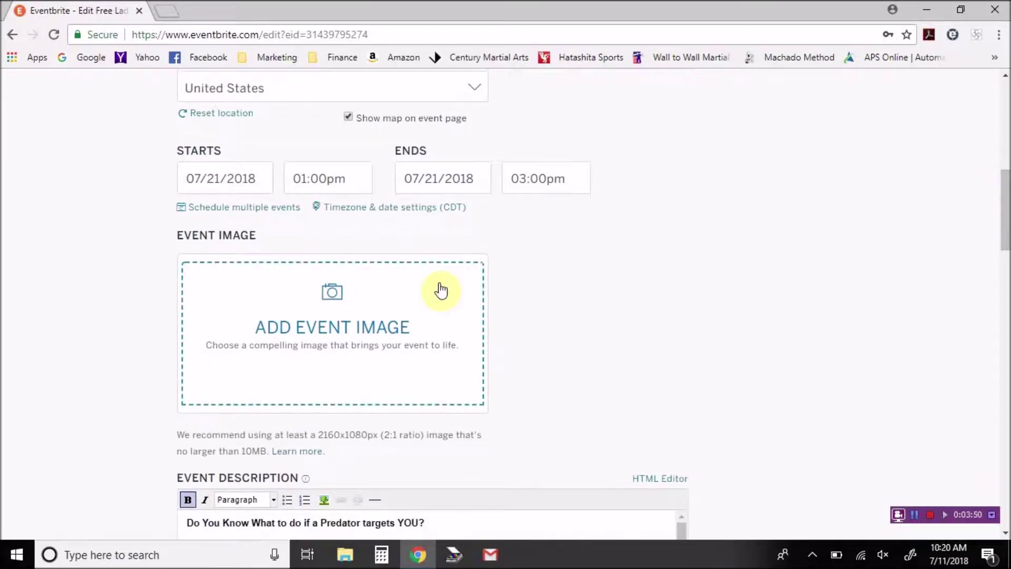
click(347, 326)
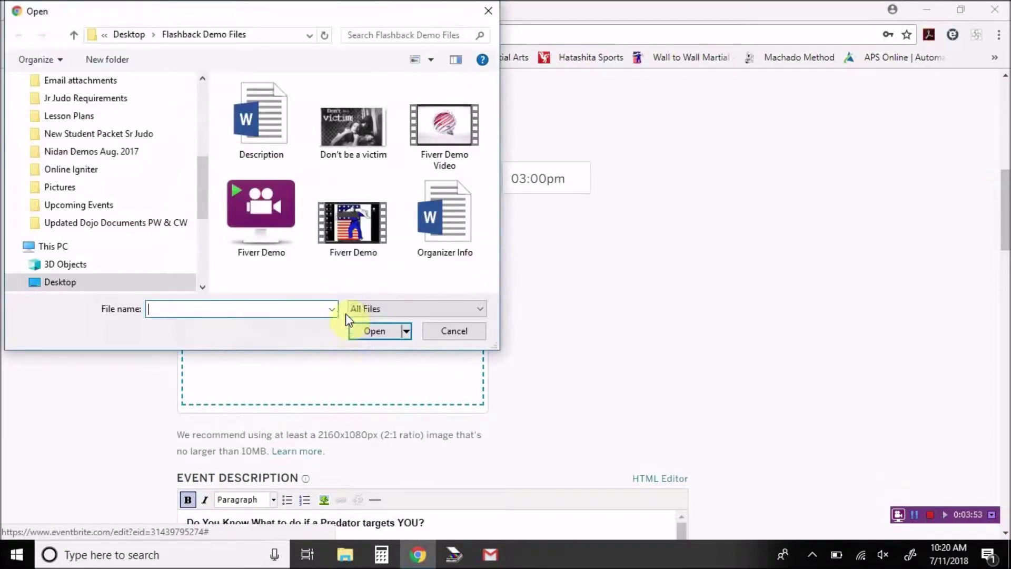
double_click(348, 140)
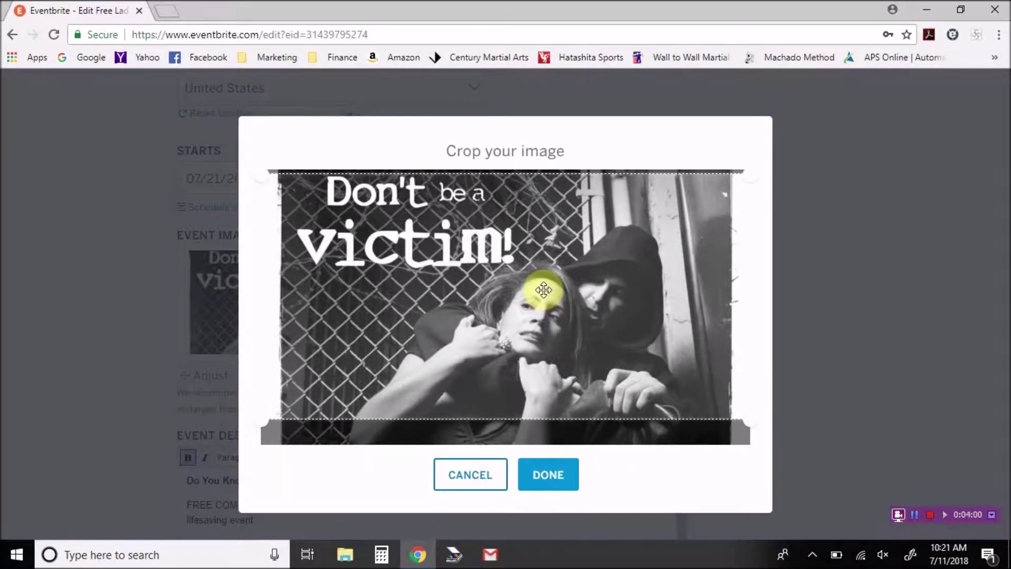
drag(538, 294, 554, 279)
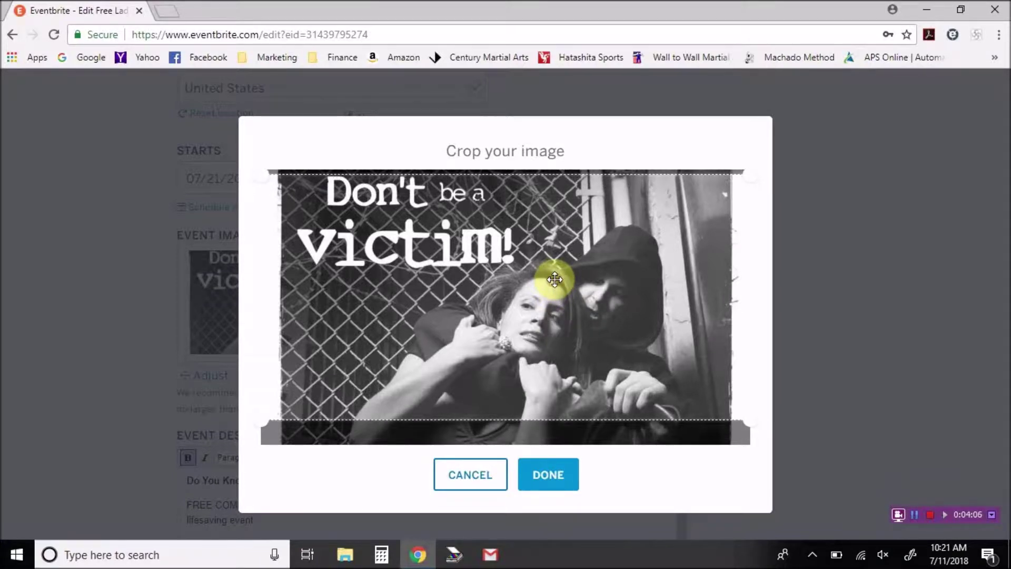
click(545, 472)
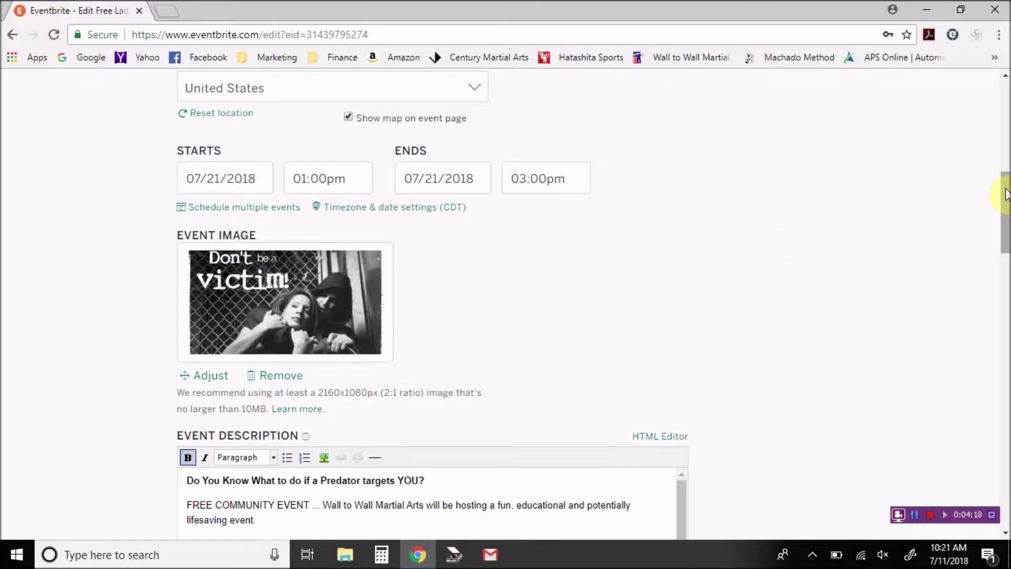
Review the event description from its opening headline to the venue, date and contact details.
drag(1006, 190, 1006, 250)
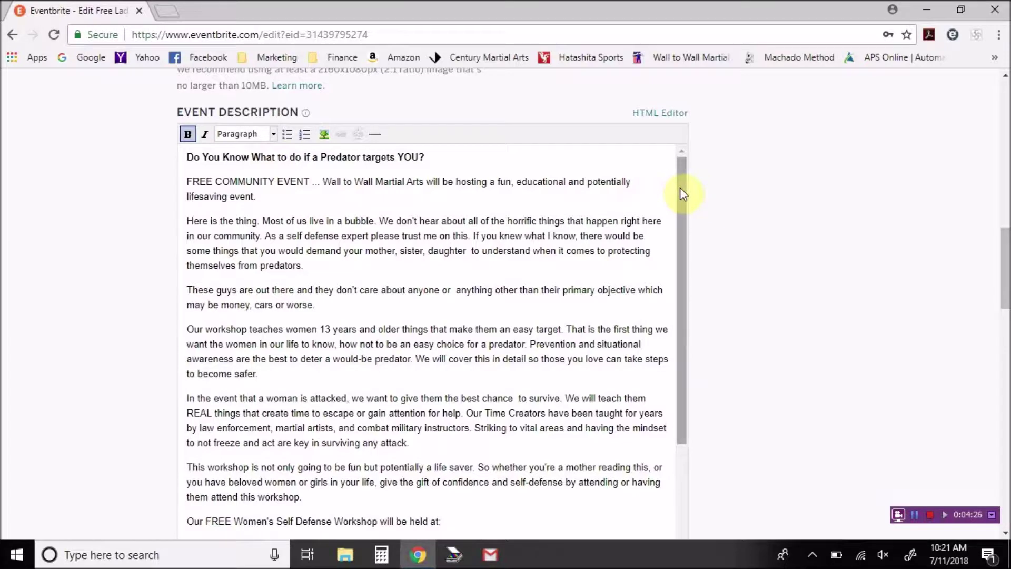
drag(680, 188, 681, 177)
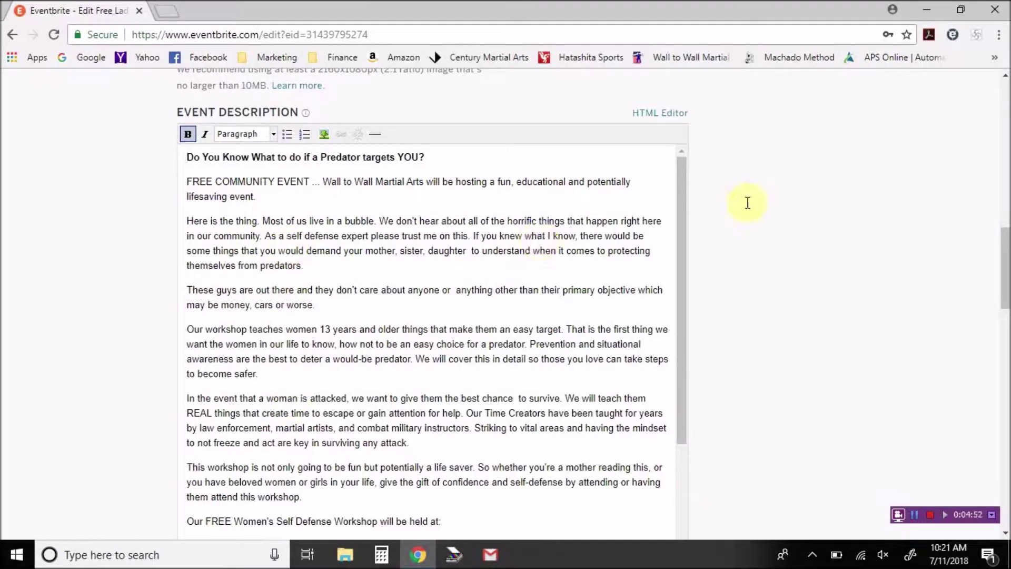
drag(684, 188, 692, 352)
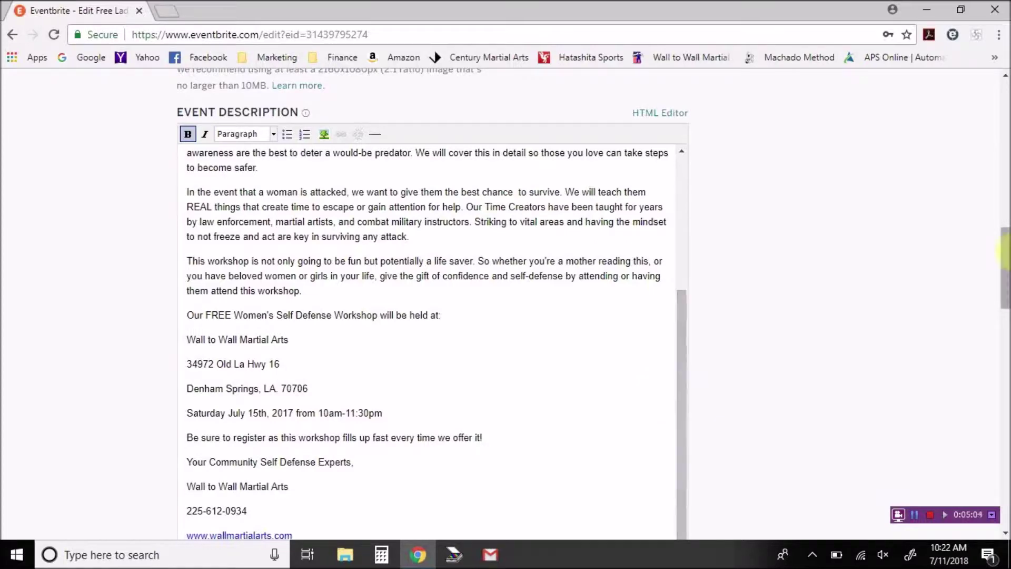
Try the other saved organizer and the Facebook and Twitter link option, restoring the original organizer and leaving the link off.
drag(1006, 260, 1007, 338)
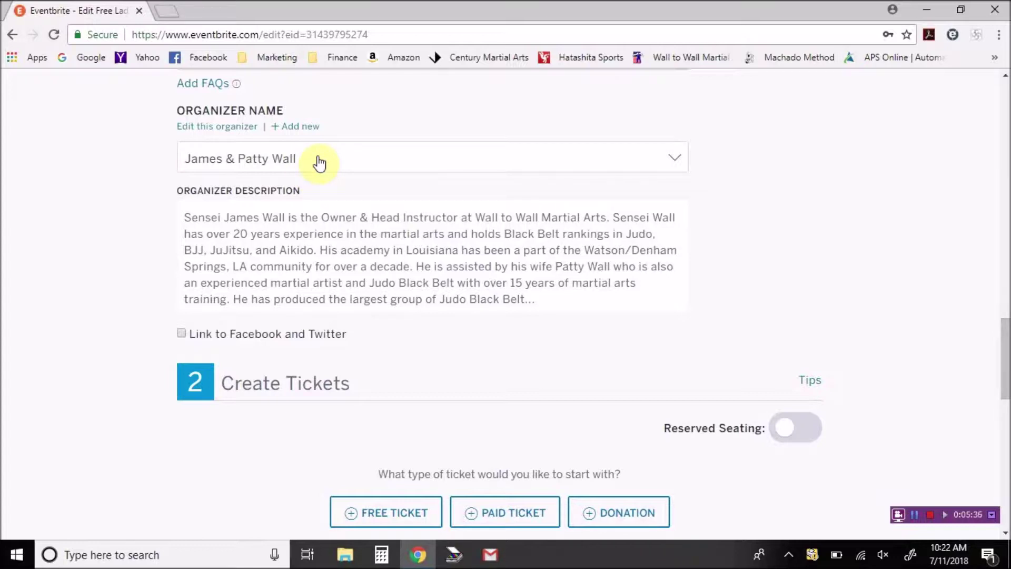
click(673, 167)
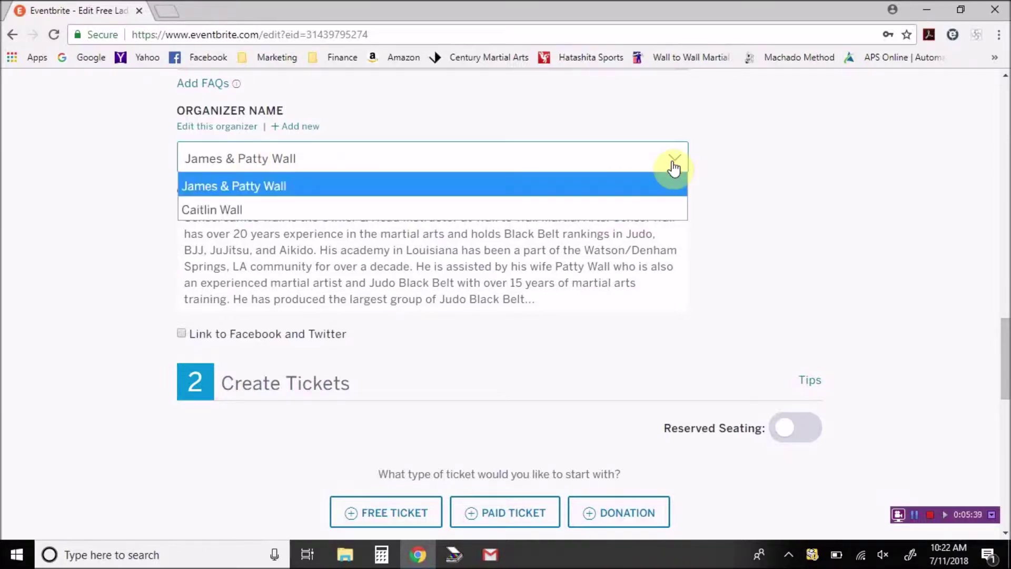
click(220, 210)
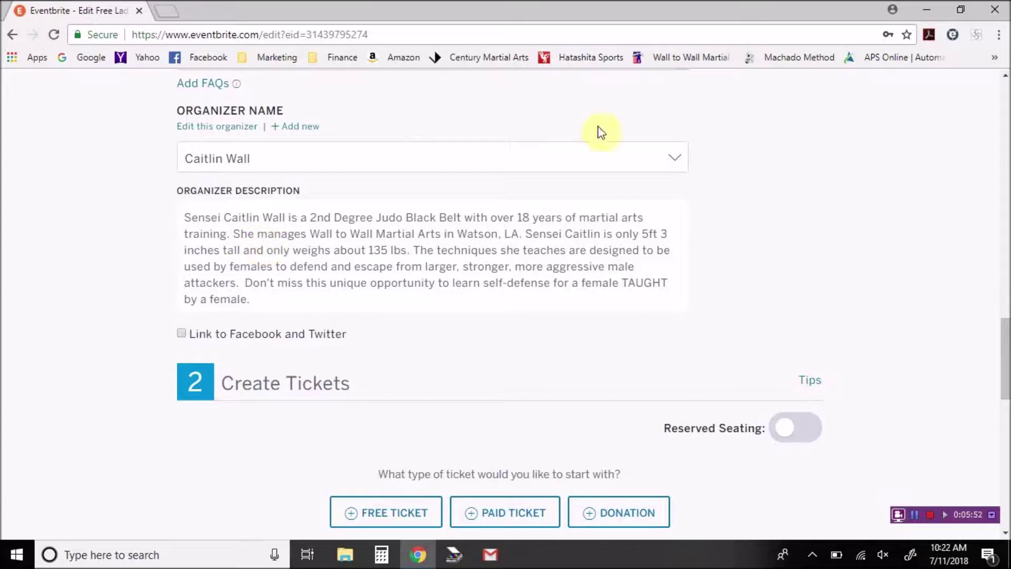
click(677, 167)
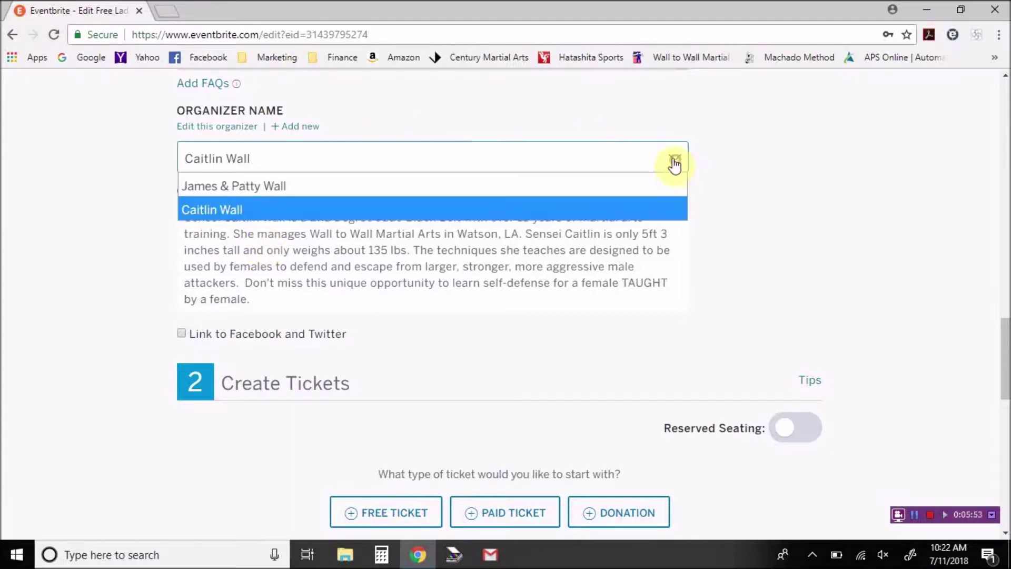
click(286, 179)
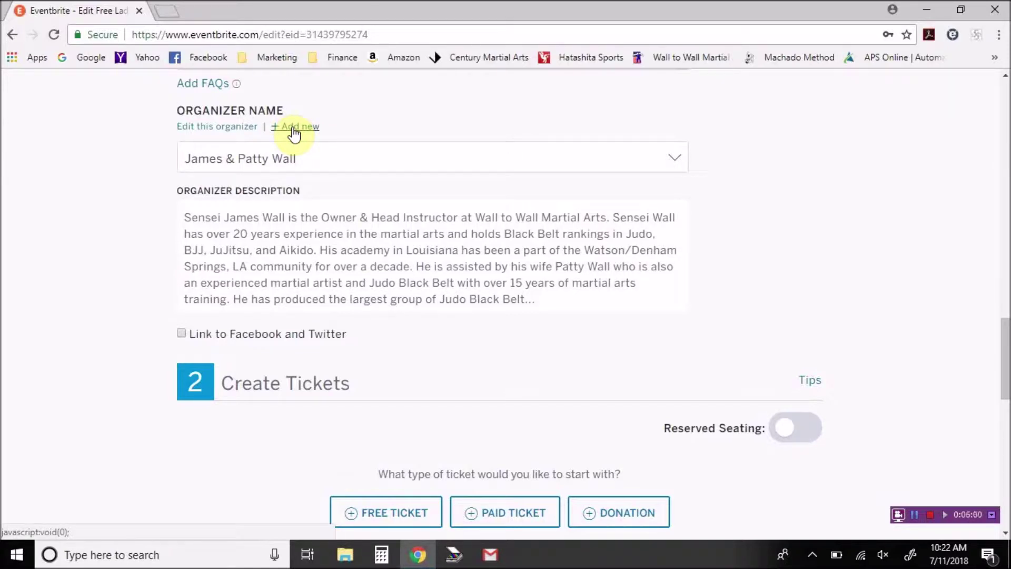
click(181, 334)
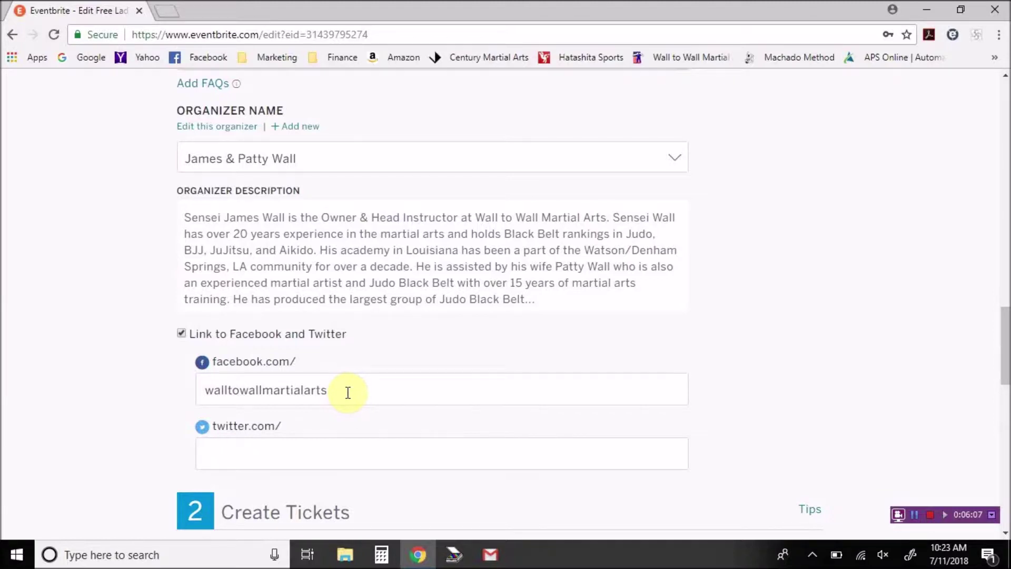
click(181, 333)
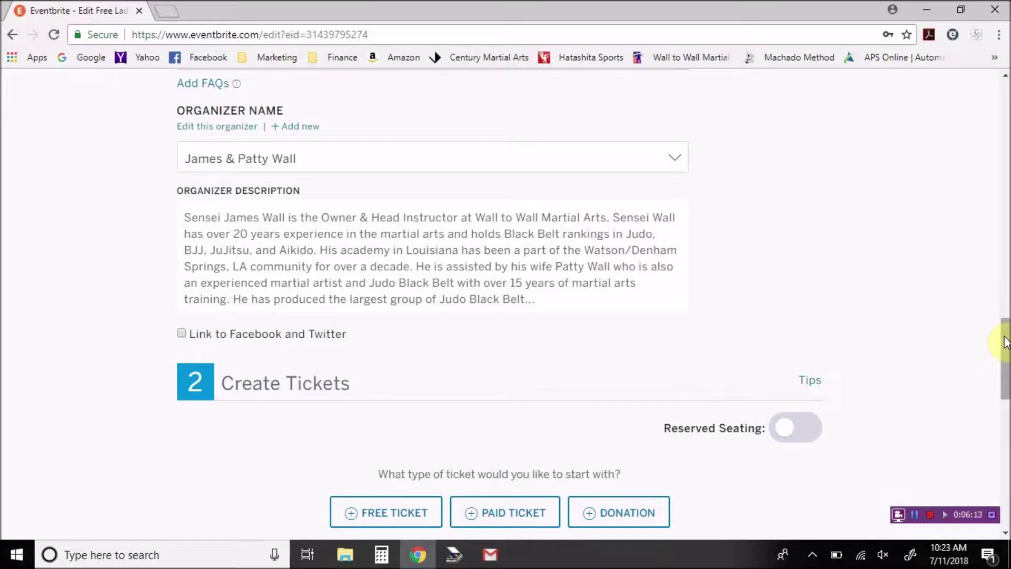
Add a free ticket named "Self-Defense Seminar" with 25 available.
drag(1006, 341, 1005, 354)
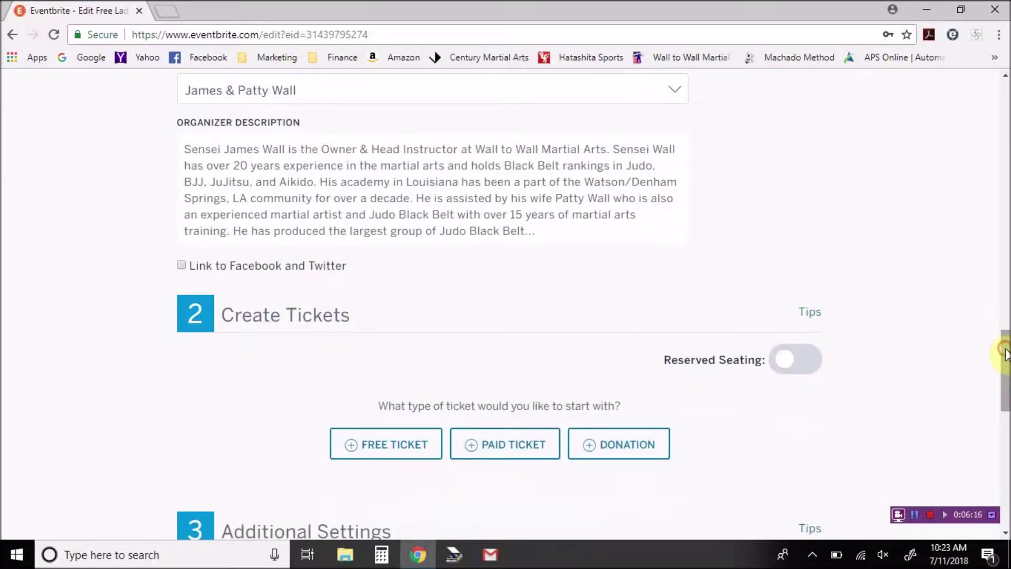
drag(1005, 354, 1005, 368)
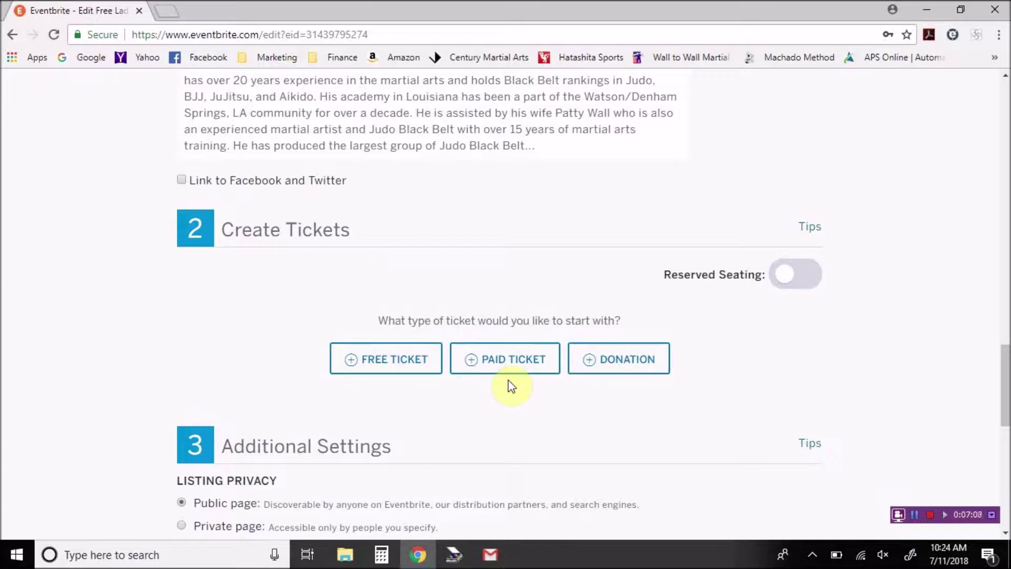
click(406, 362)
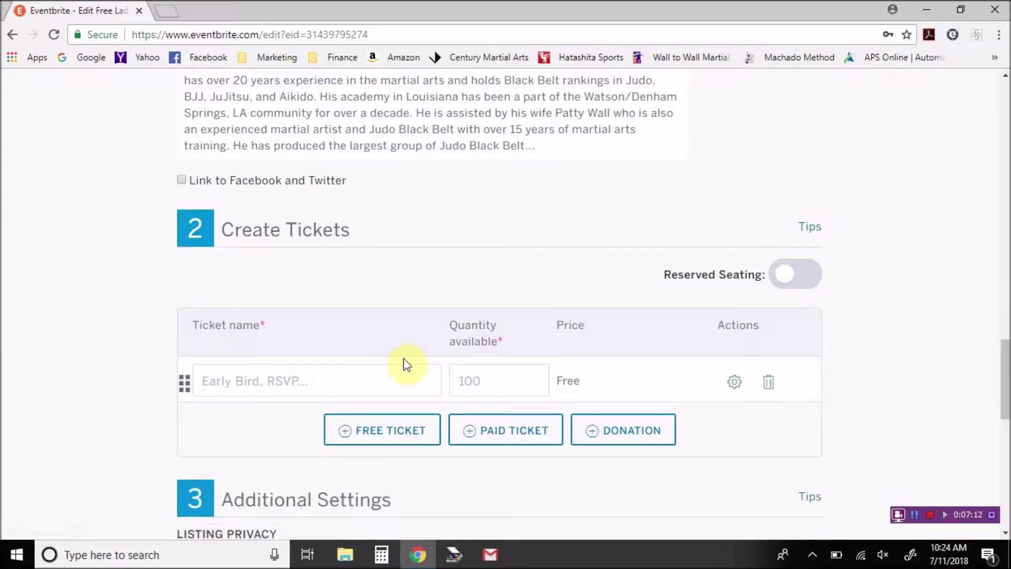
scroll(1004, 354, down, 1)
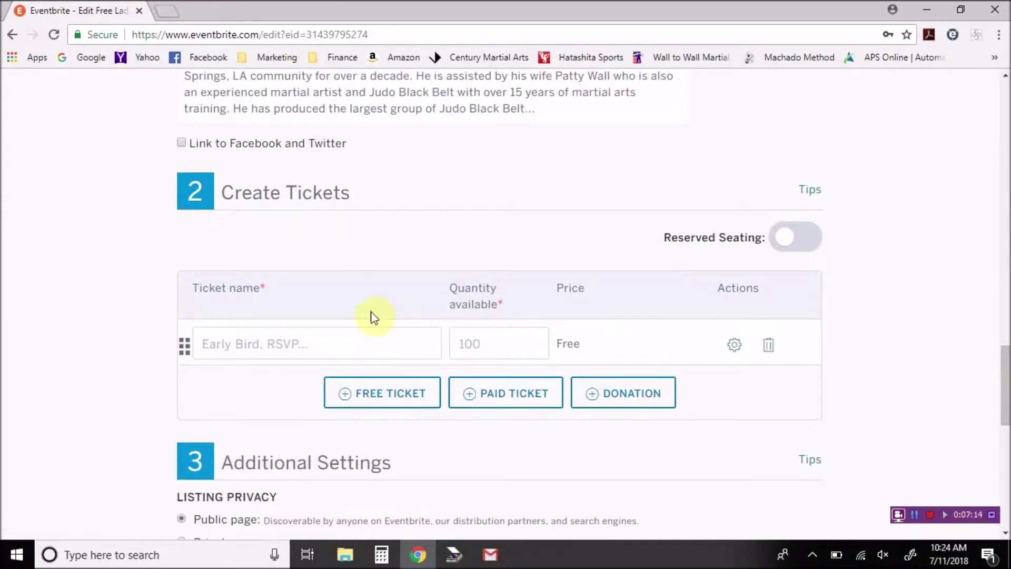
click(281, 347)
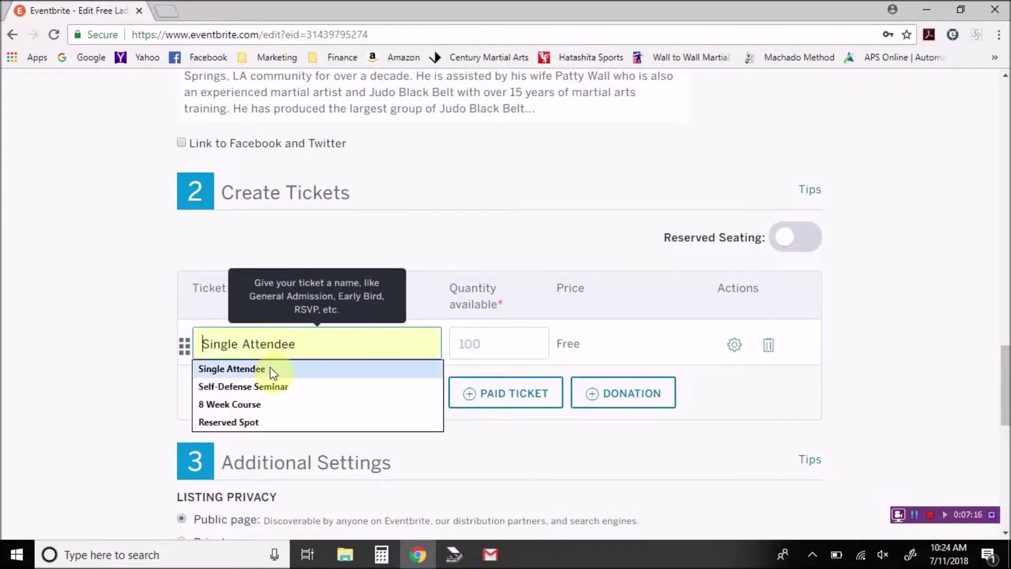
click(269, 386)
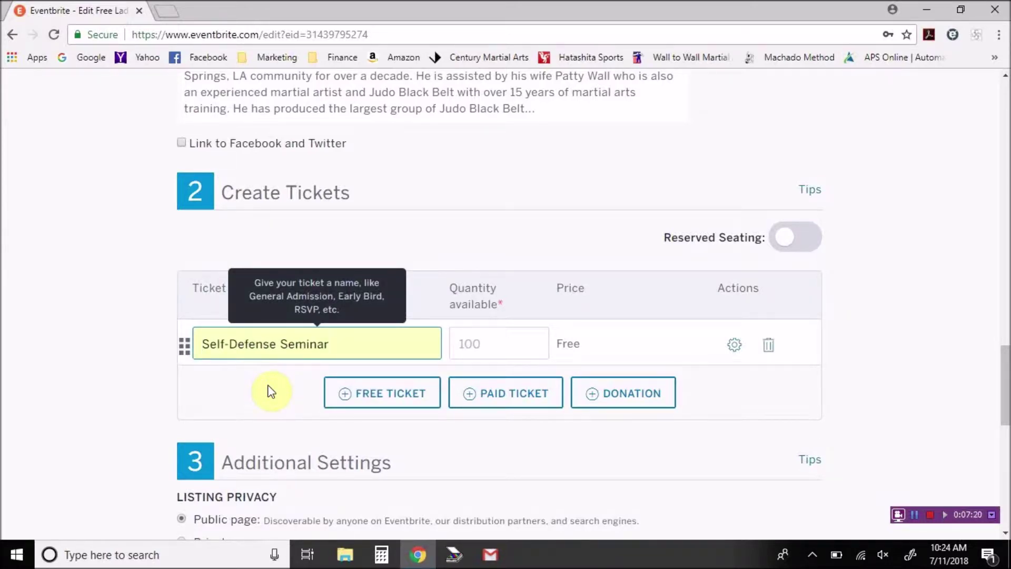
click(490, 346)
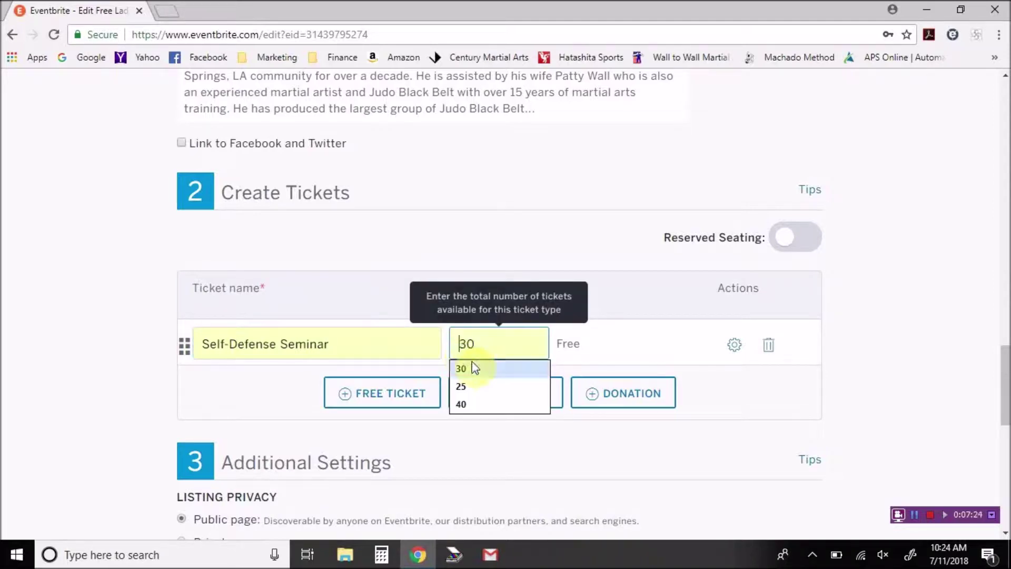
click(467, 383)
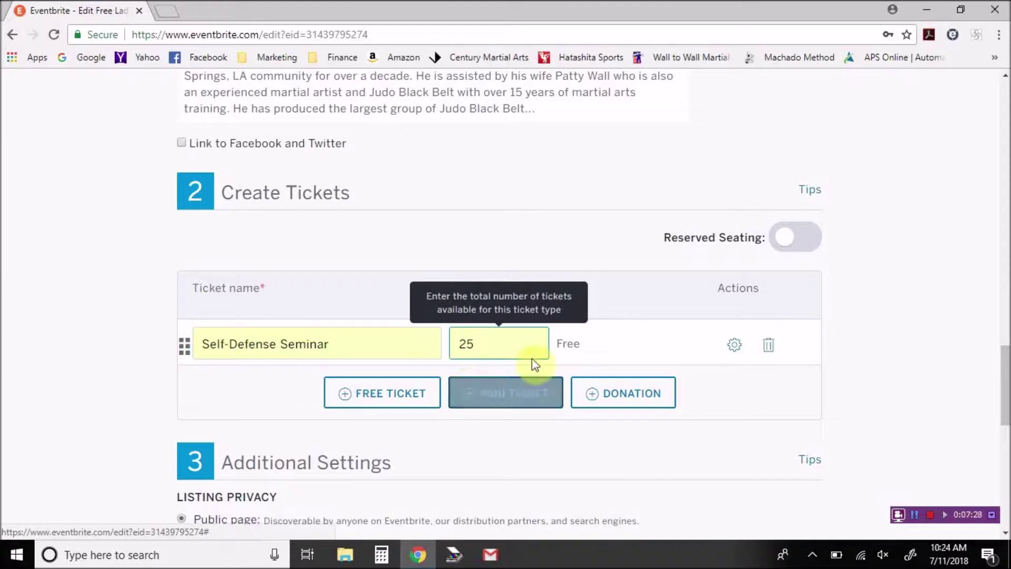
click(889, 308)
Open the Self-Defense Seminar ticket's settings and examine its description, sales channel, sales dates, visibility and order limits.
drag(1005, 360, 1004, 378)
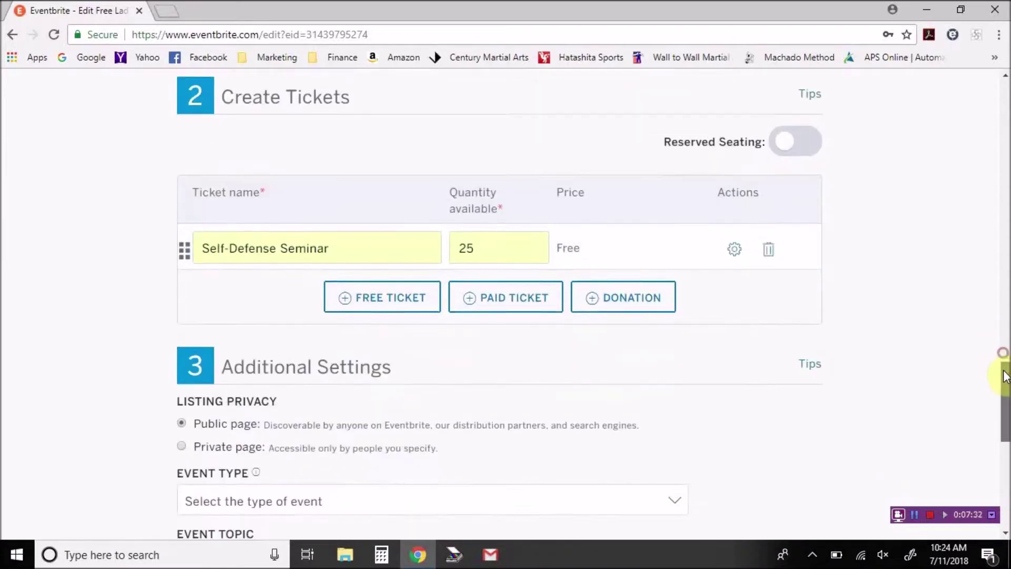
click(736, 254)
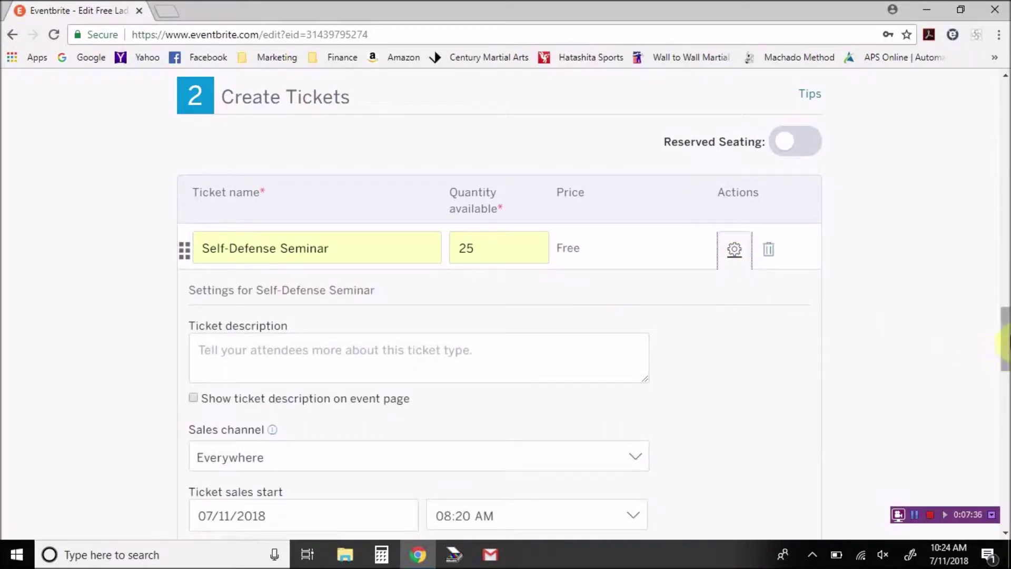
drag(1004, 320, 1006, 345)
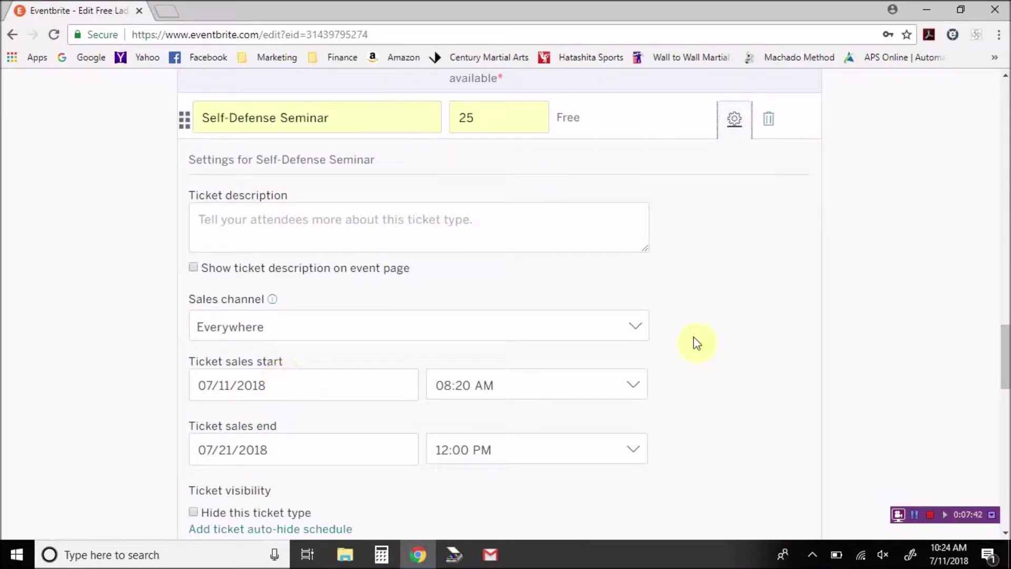
drag(1005, 327, 1004, 352)
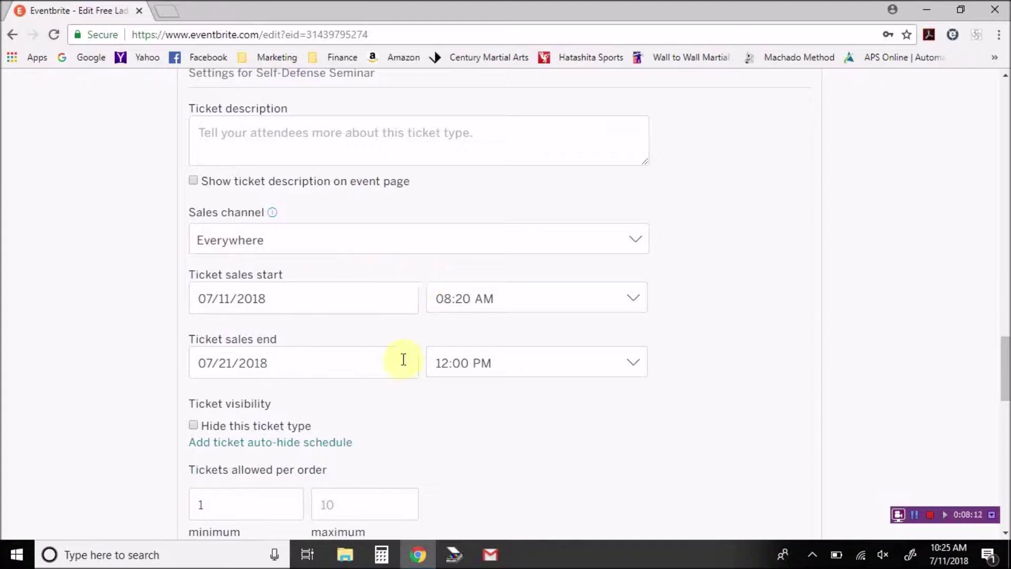
Set the event type to Class, Training, or Workshop in the additional settings.
drag(1004, 352, 1006, 433)
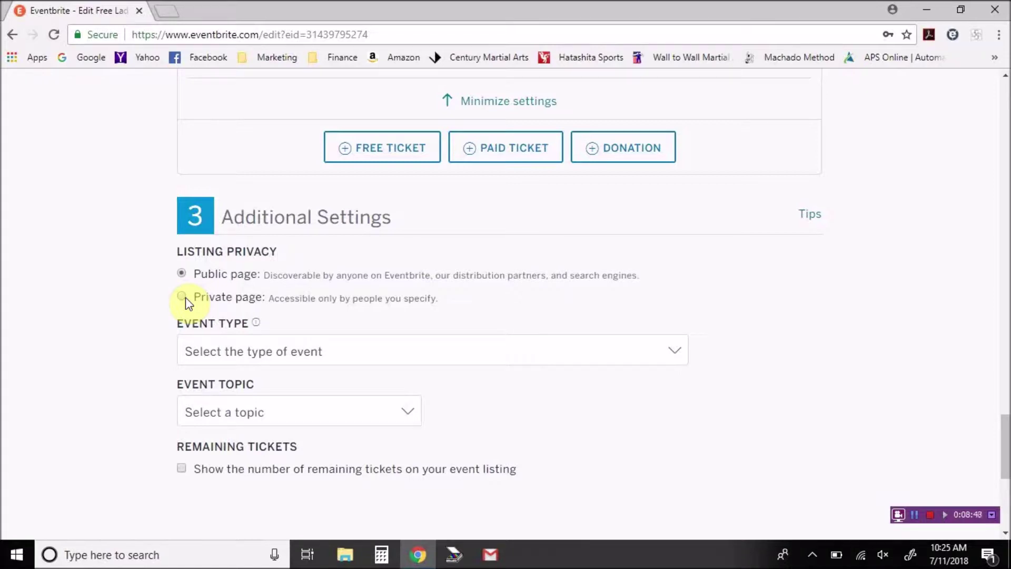
click(683, 351)
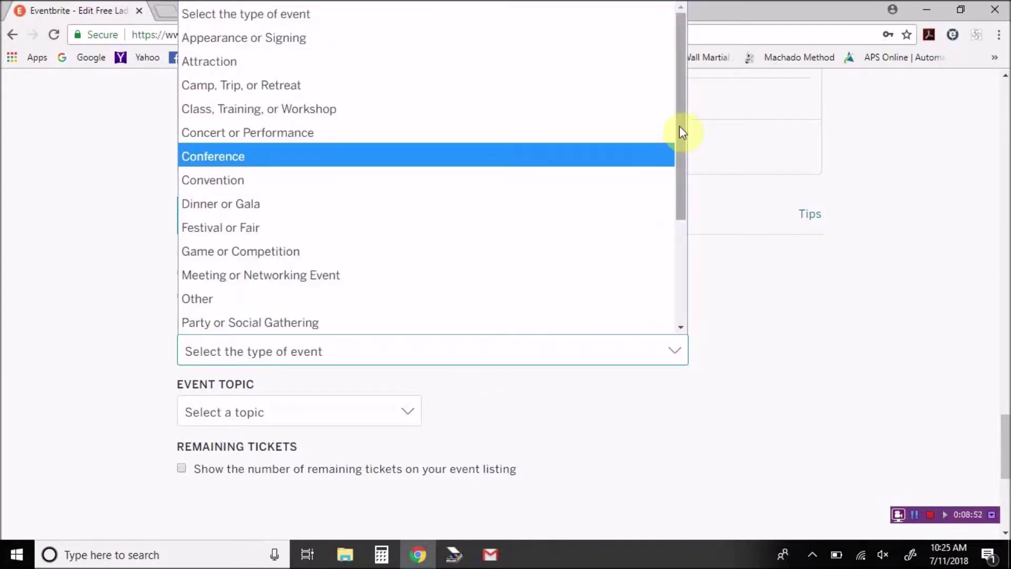
drag(679, 124, 680, 127)
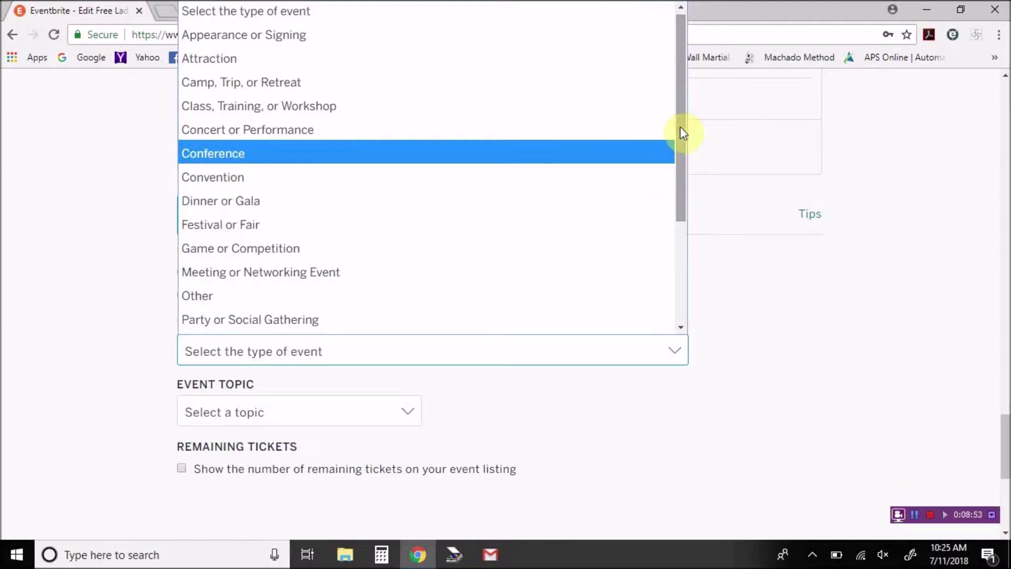
click(271, 113)
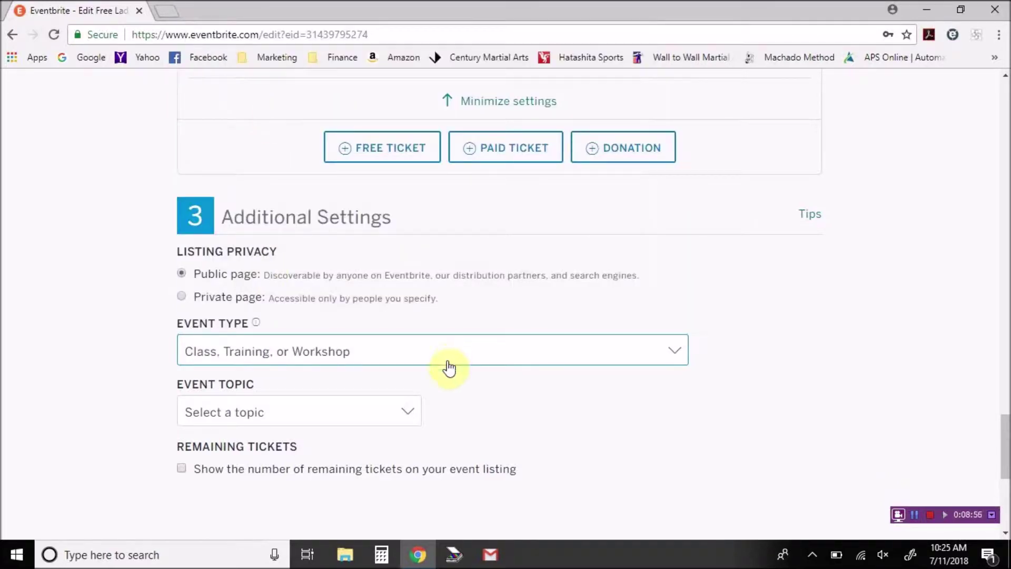
Set the event topic to Sports & Fitness with the sub-topic Fighting & Martial Arts.
click(406, 412)
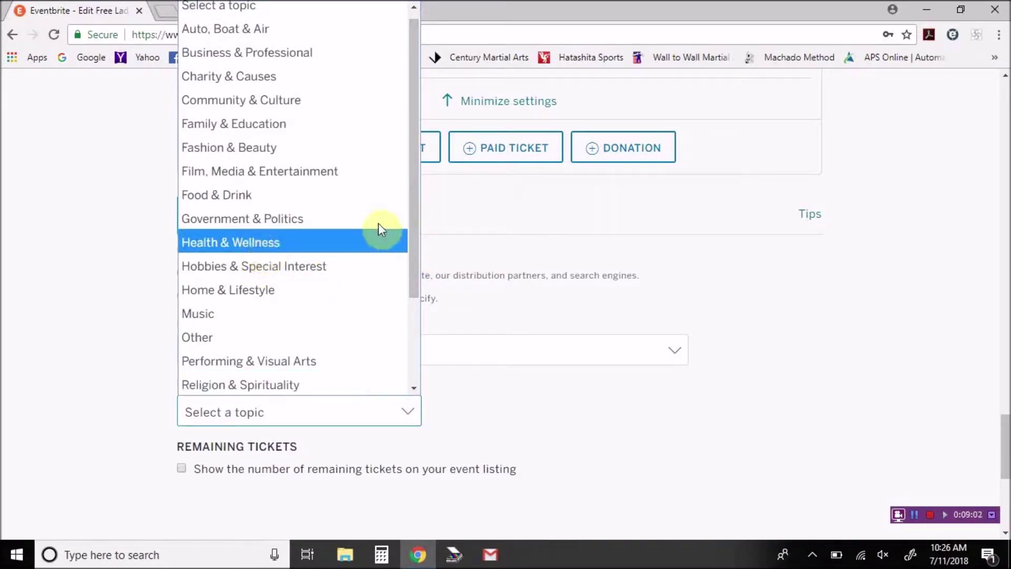
drag(413, 217, 413, 310)
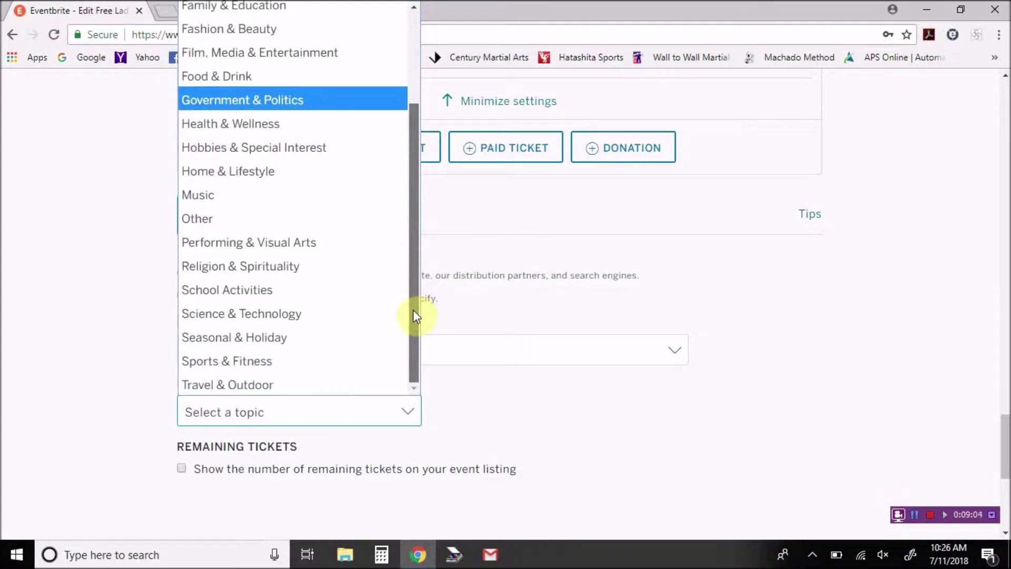
click(255, 362)
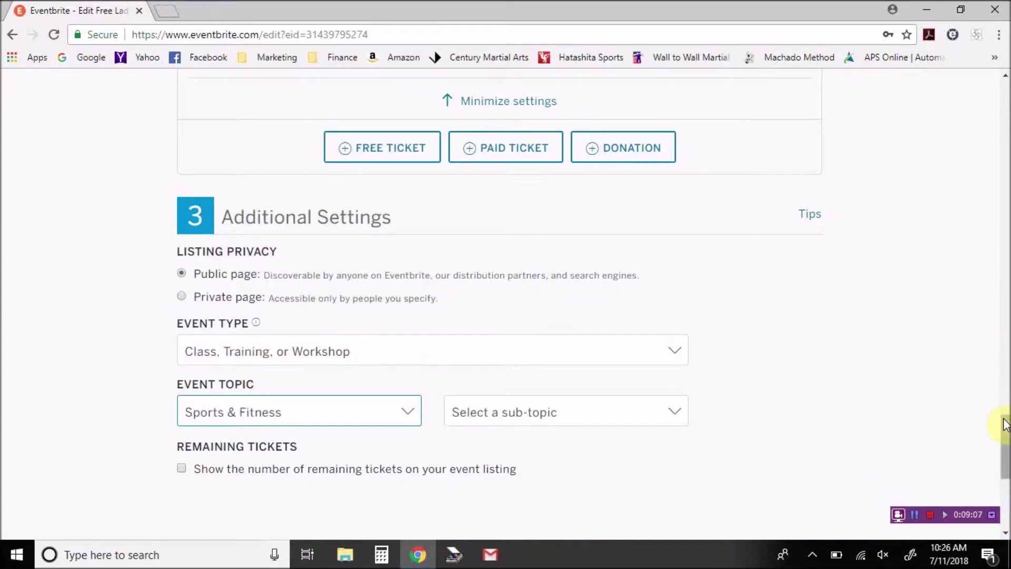
drag(1005, 429, 1005, 442)
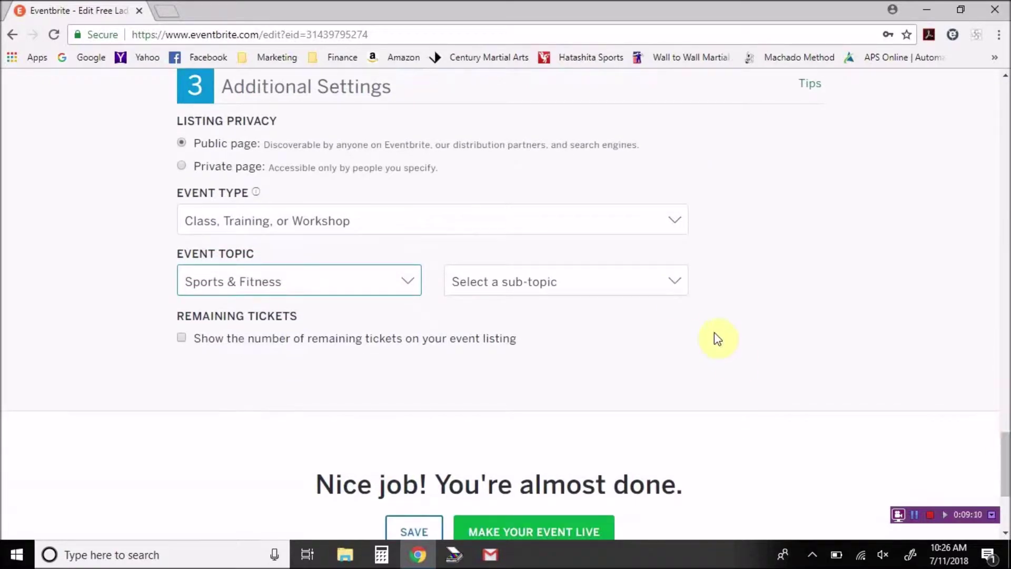
click(675, 289)
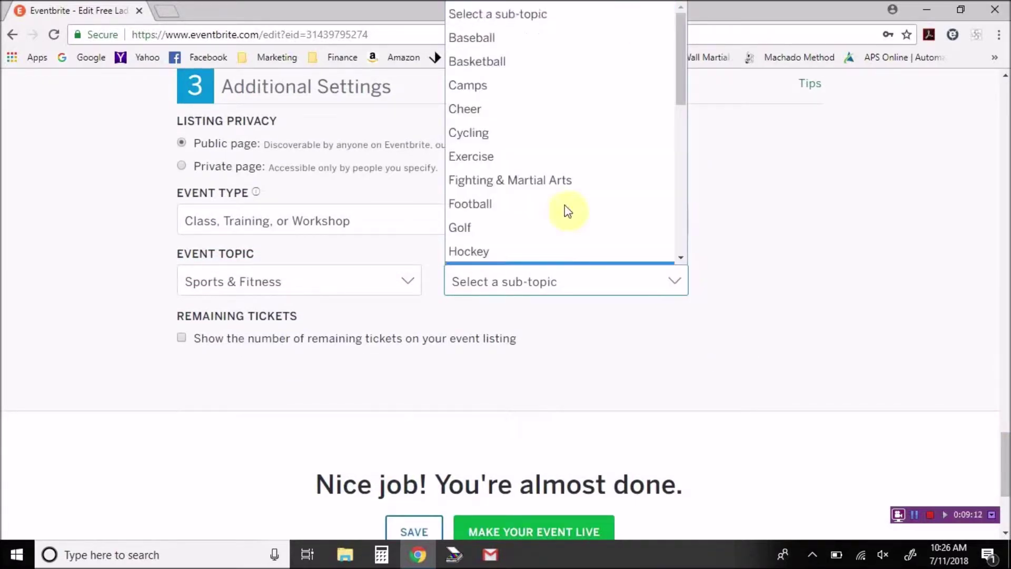
scroll(527, 190, down, 1)
click(524, 170)
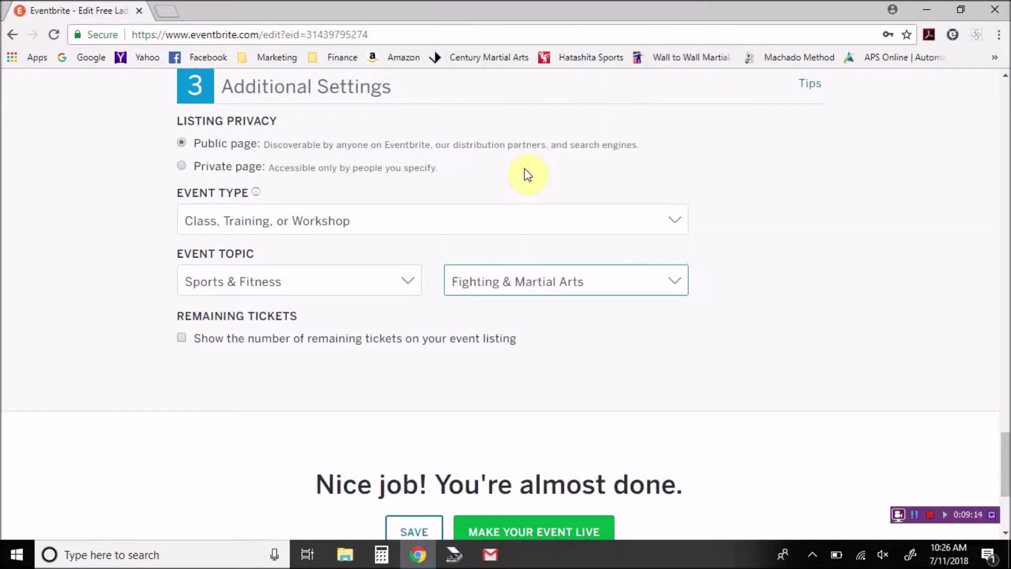
Look through the other Sports & Fitness sub-topics, keeping Fighting & Martial Arts as the choice.
click(670, 284)
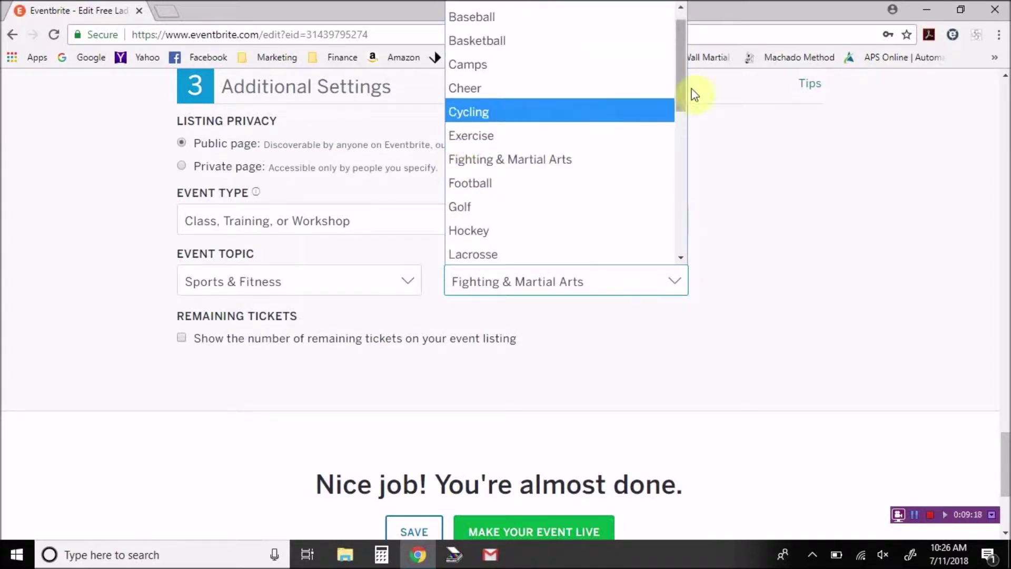
mouse_move(683, 79)
mouse_down()
mouse_move(693, 230)
mouse_move(677, 79)
mouse_up()
click(548, 141)
click(701, 387)
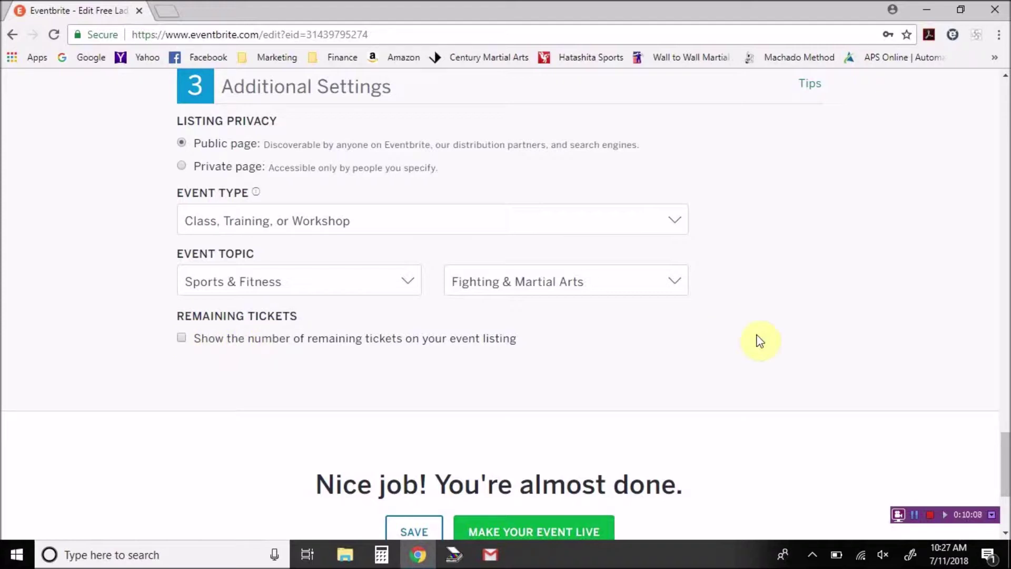
Save the draft event and open the Order Form from its management section.
scroll(1005, 466, down, 2)
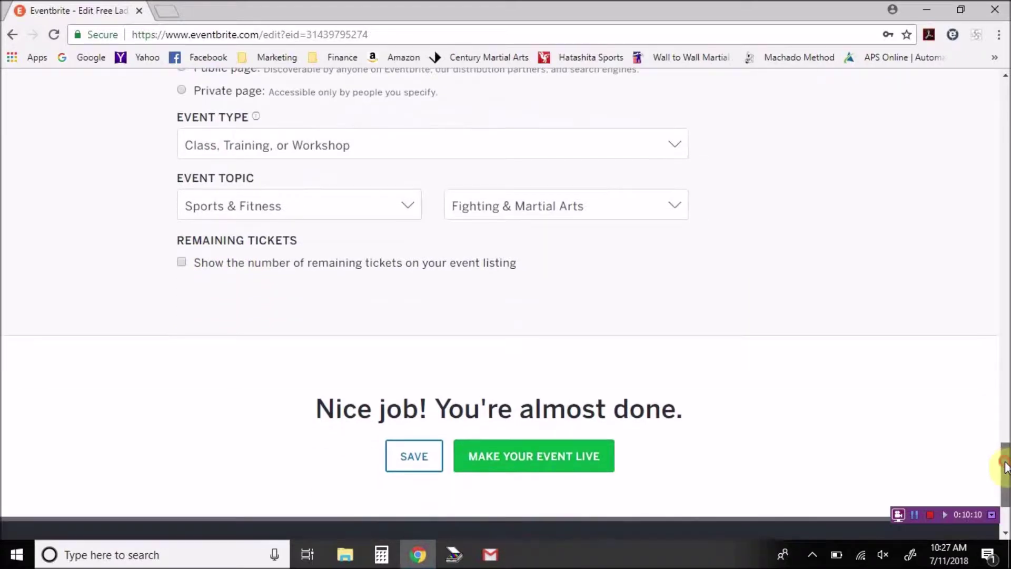
click(427, 455)
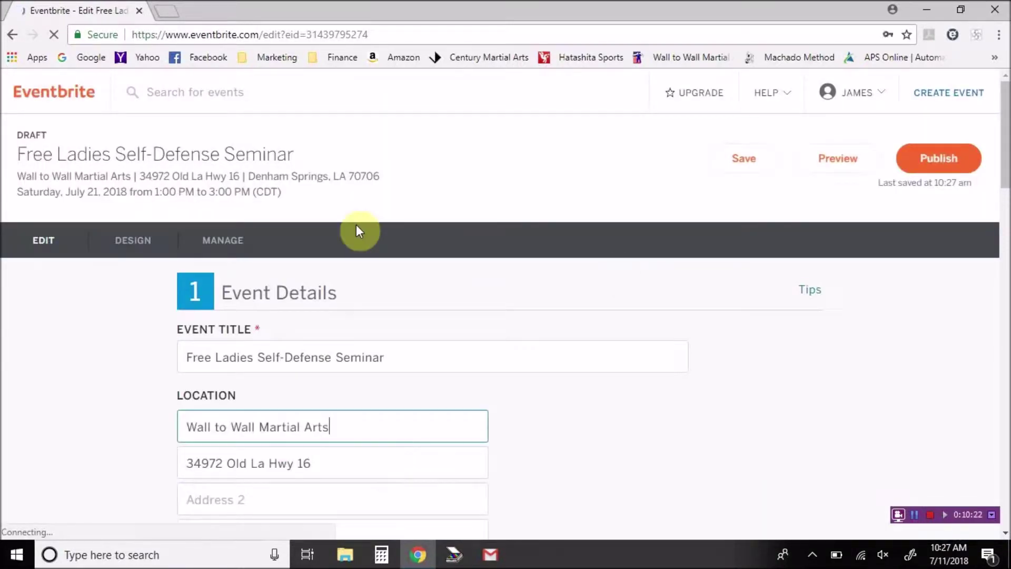
click(224, 243)
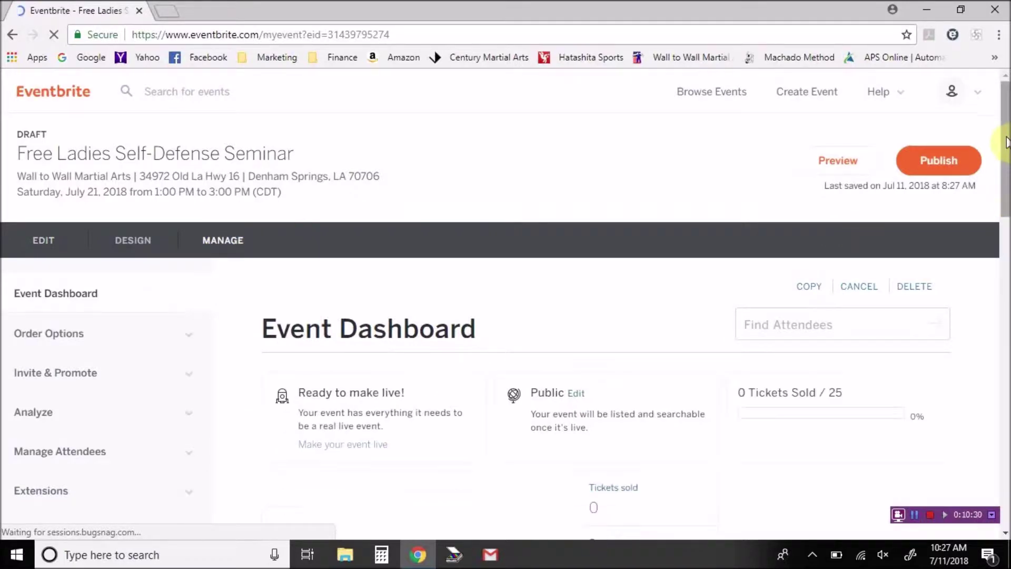
scroll(1005, 158, down, 1)
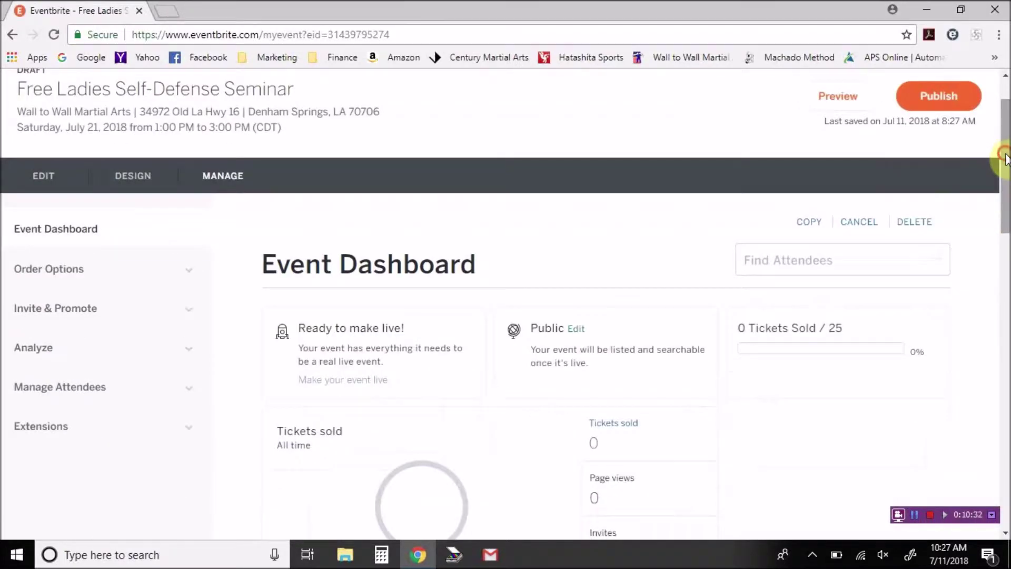
drag(1006, 158, 1005, 168)
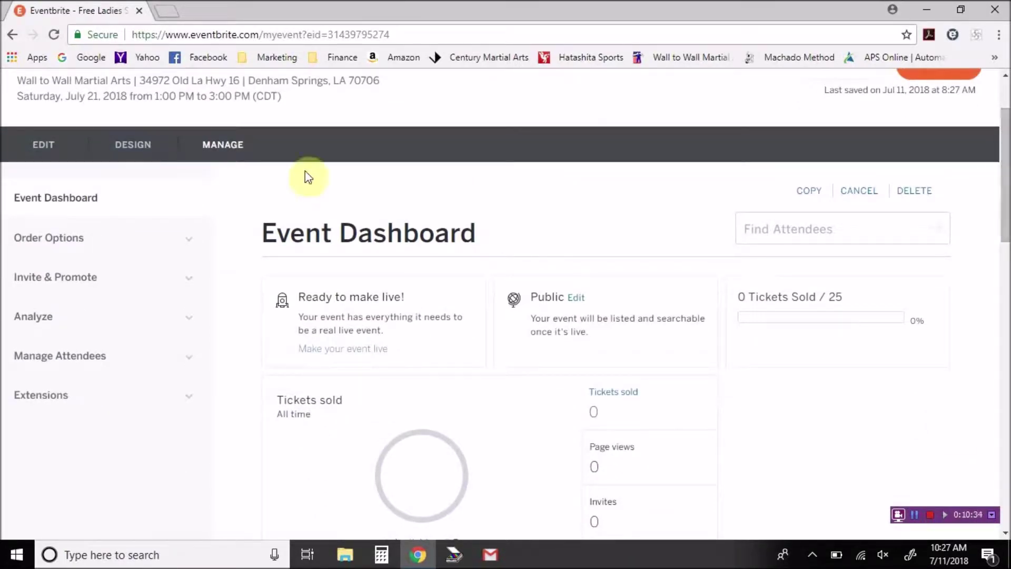
click(77, 240)
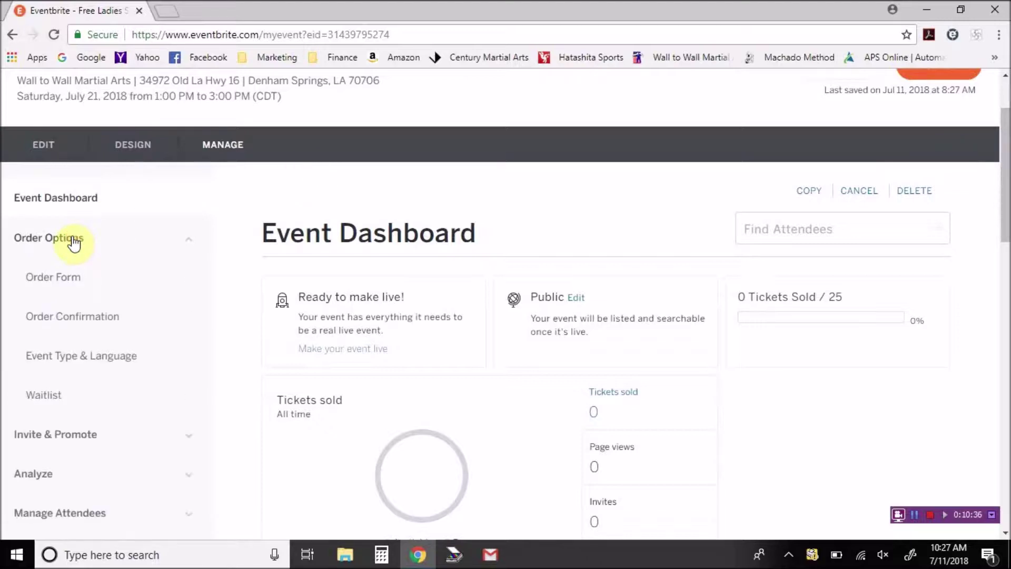
click(71, 276)
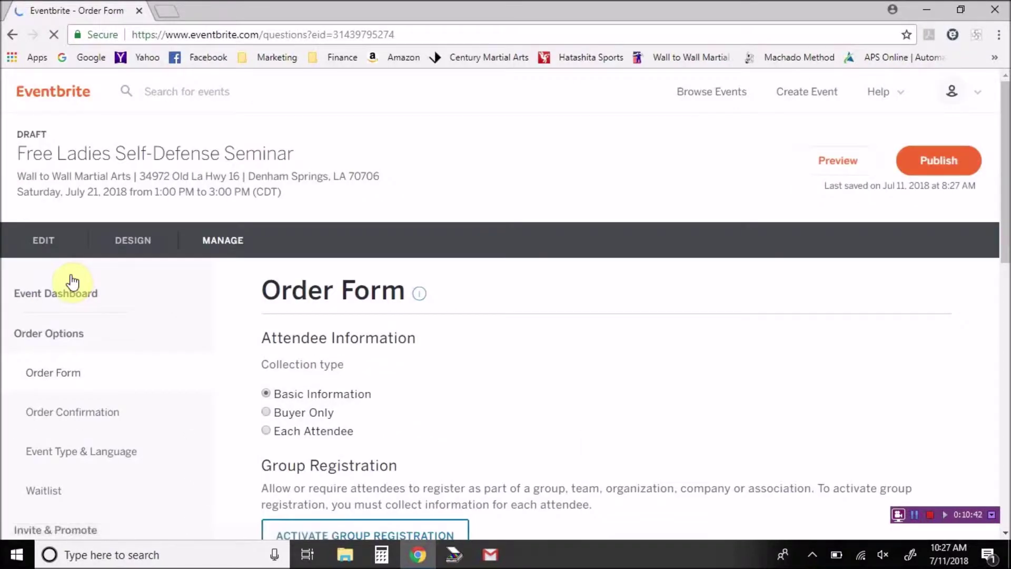
Set the order form's attendee information collection type to Each Attendee.
scroll(1005, 171, down, 1)
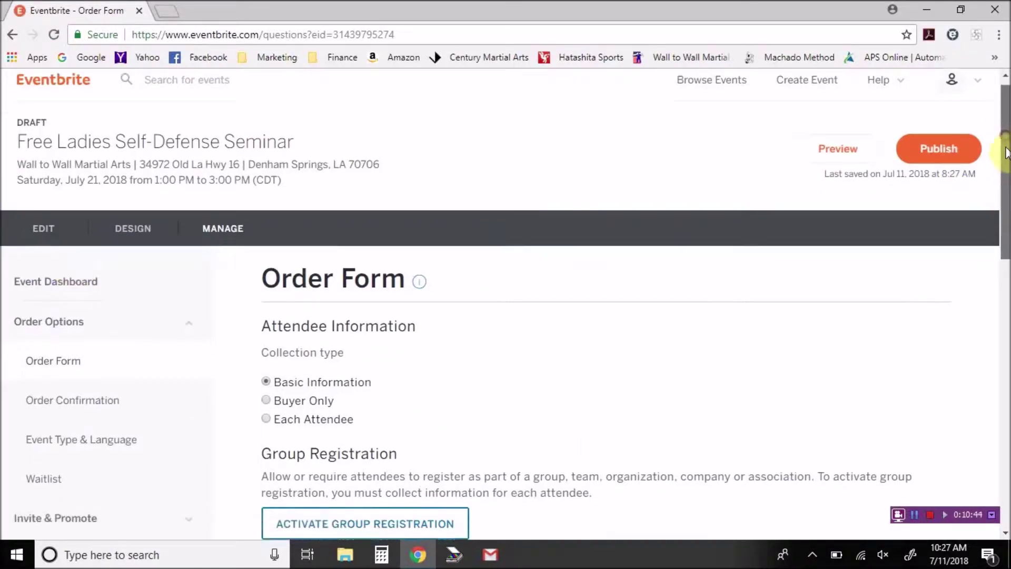
drag(1006, 169, 1005, 175)
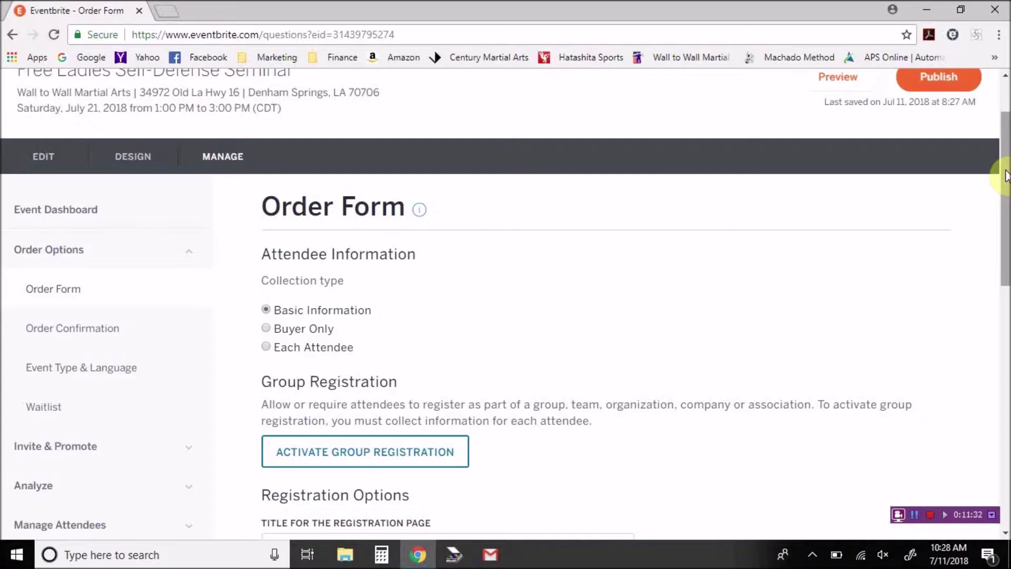
drag(1007, 175, 1006, 196)
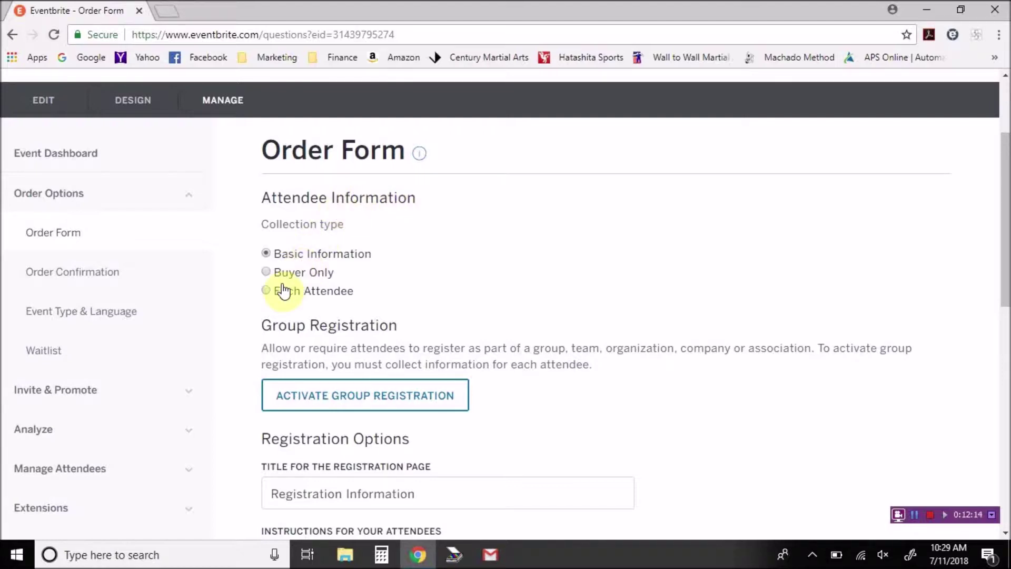
click(267, 292)
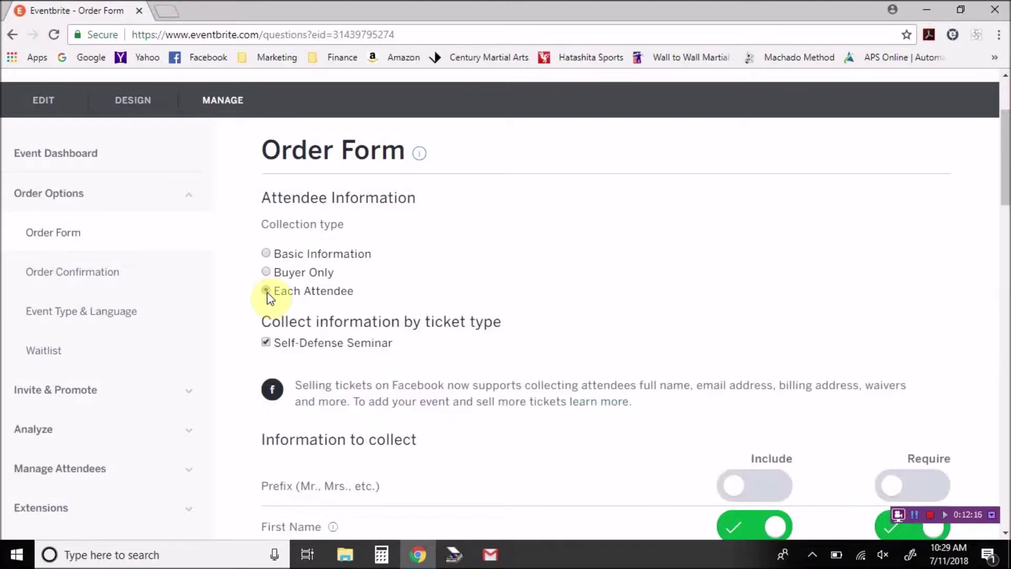
Make Home Address, Cell Phone and Home Phone required in the information to collect.
drag(1007, 158, 1005, 206)
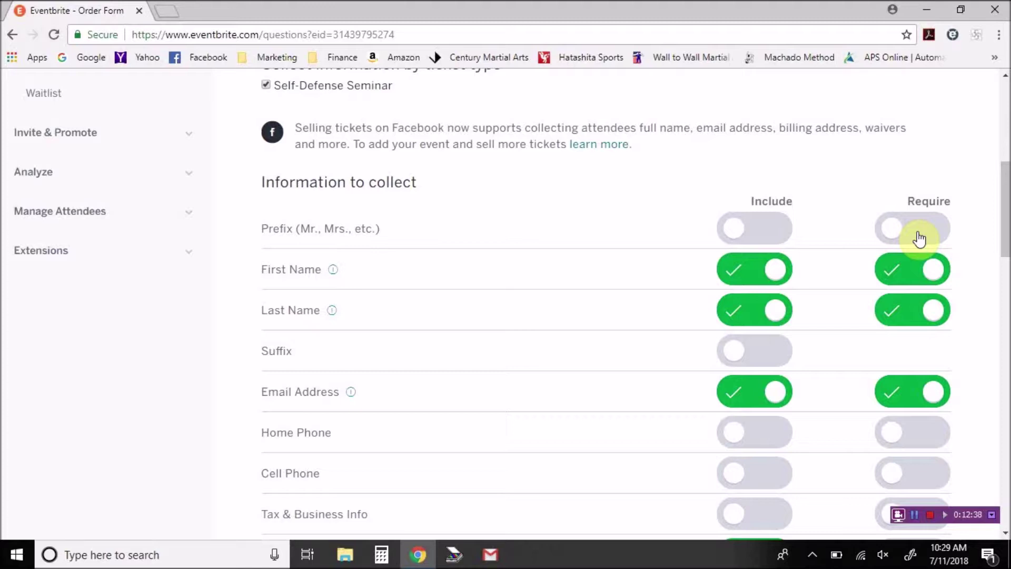
drag(1005, 201, 1006, 210)
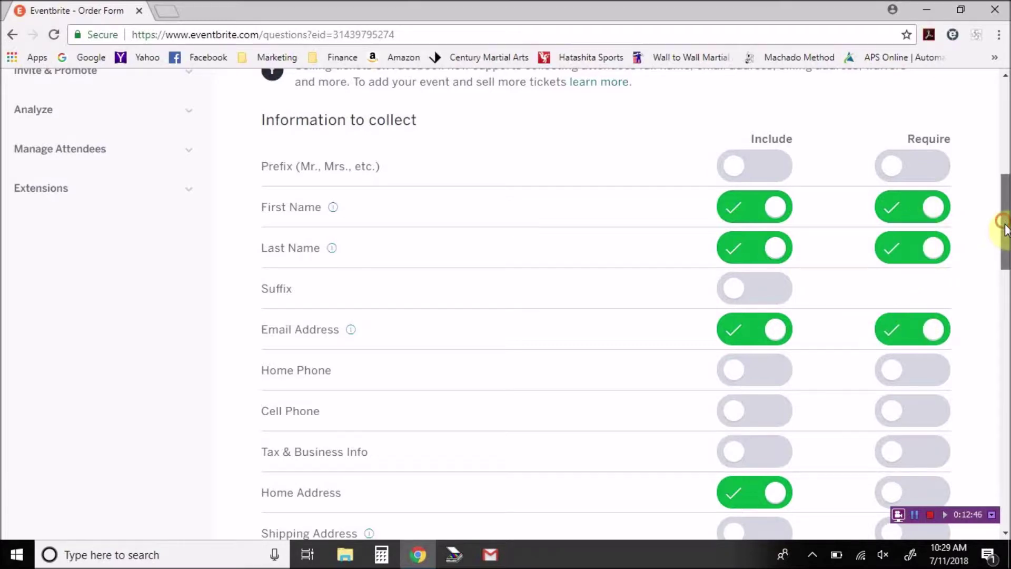
drag(1004, 226, 1006, 258)
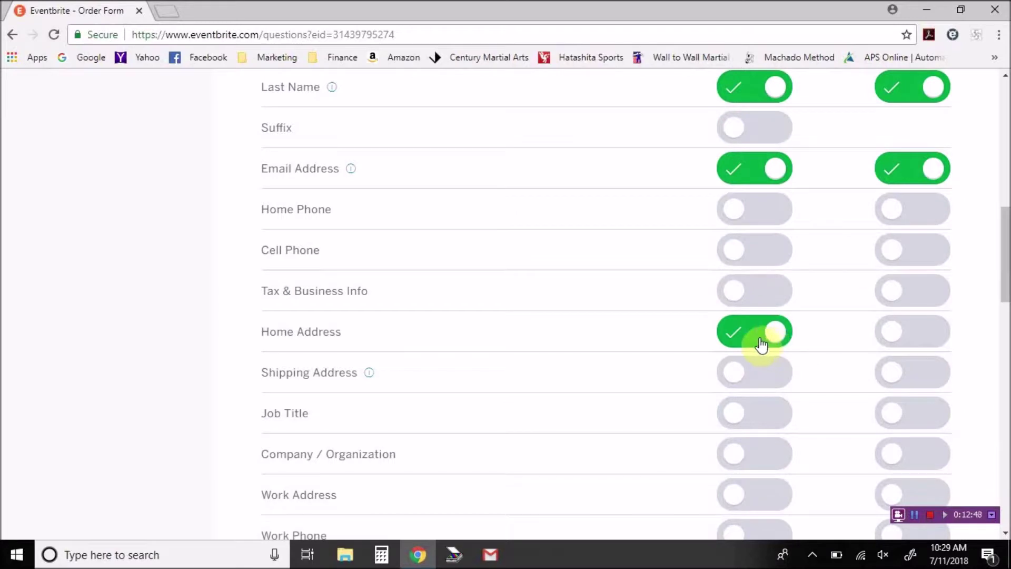
drag(1005, 241, 1007, 211)
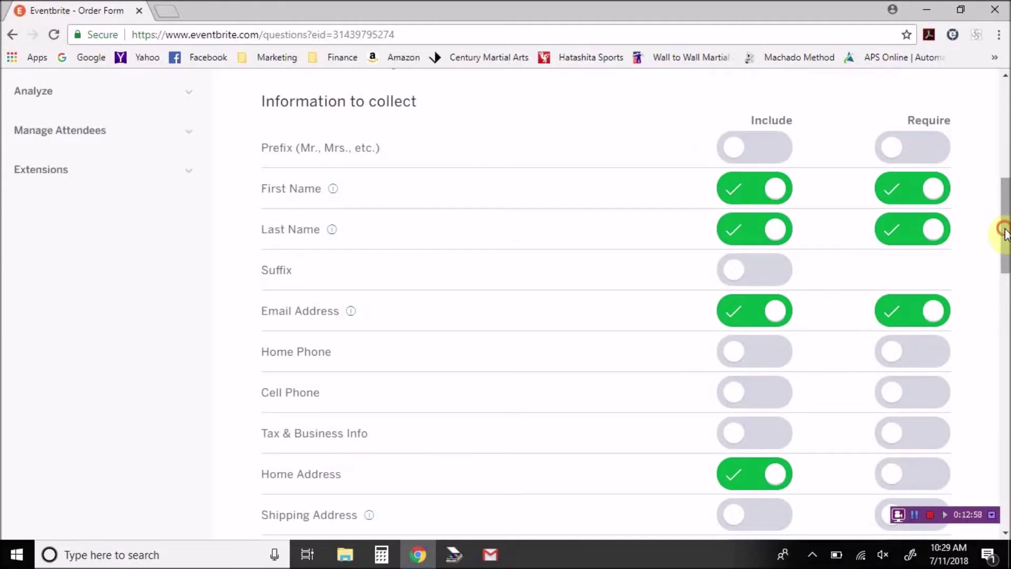
scroll(1006, 225, up, 1)
drag(1005, 224, 1006, 256)
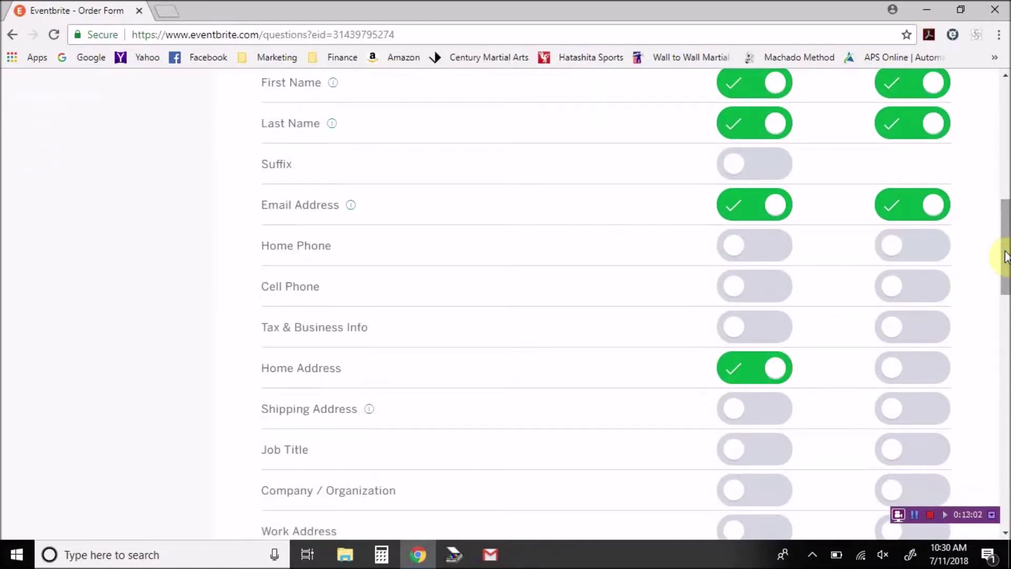
scroll(1003, 260, down, 1)
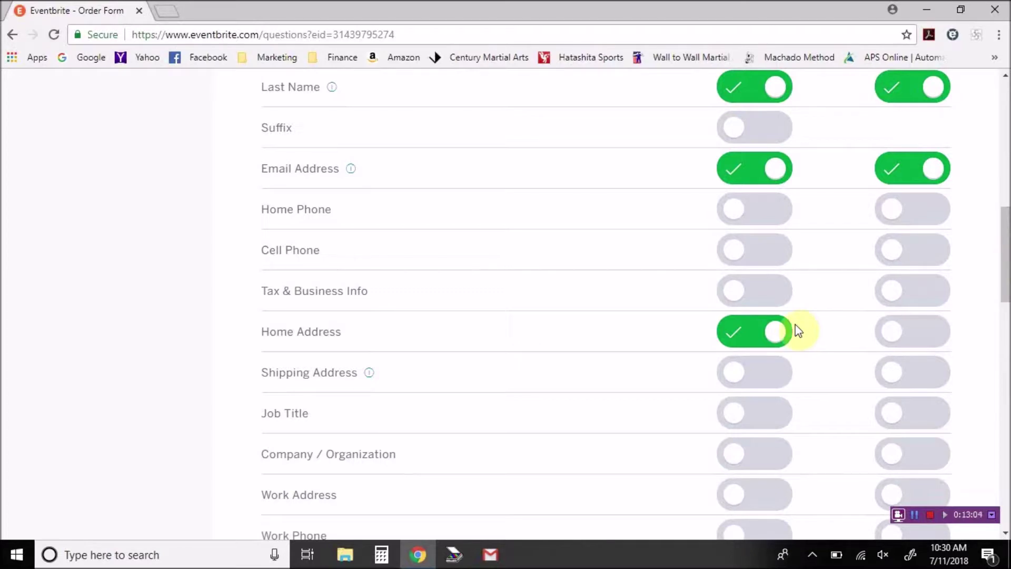
click(916, 337)
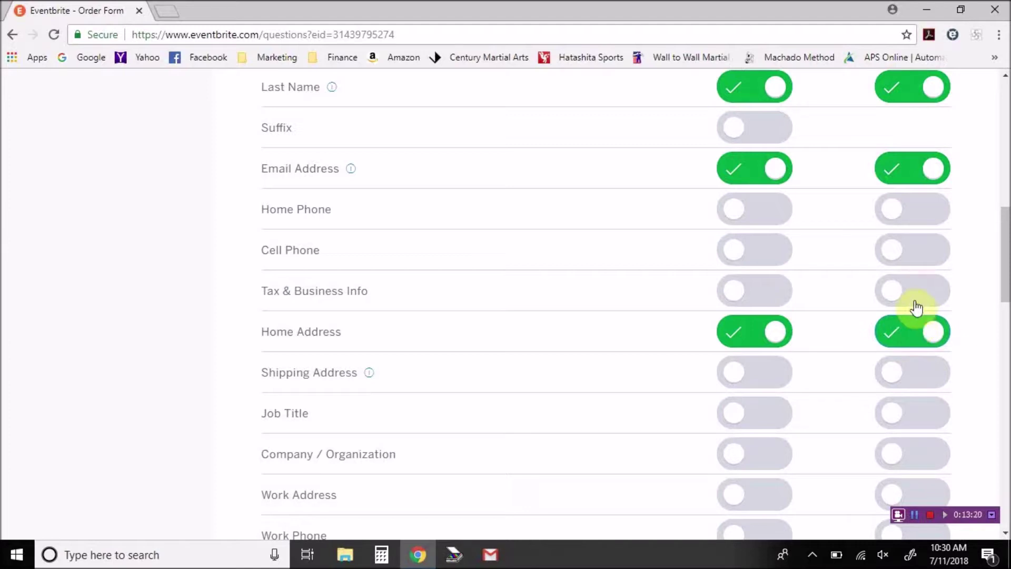
click(911, 246)
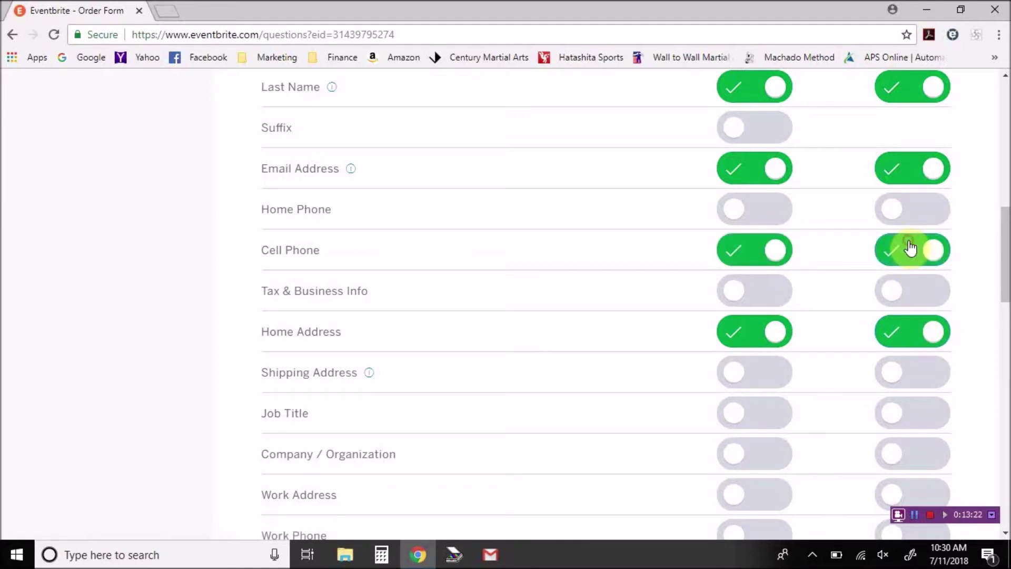
click(911, 209)
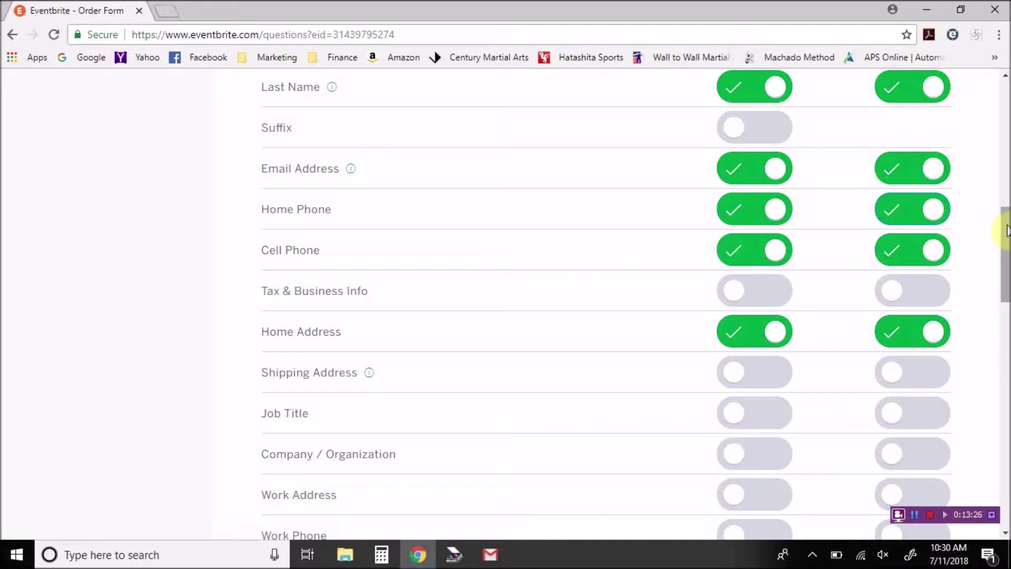
Make Gender a required field in the information to collect from each attendee.
drag(1007, 230, 1006, 236)
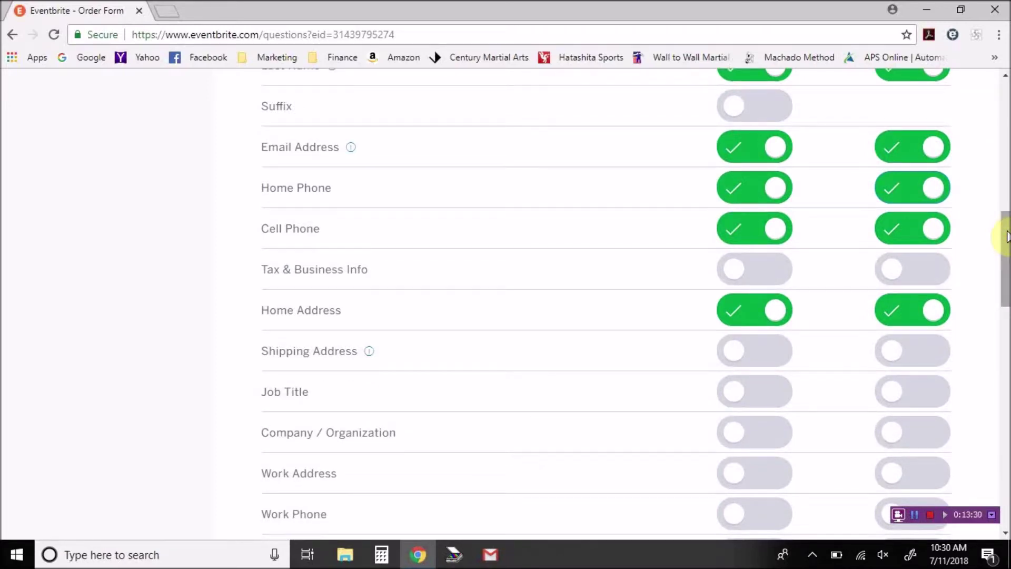
drag(1007, 235, 1007, 298)
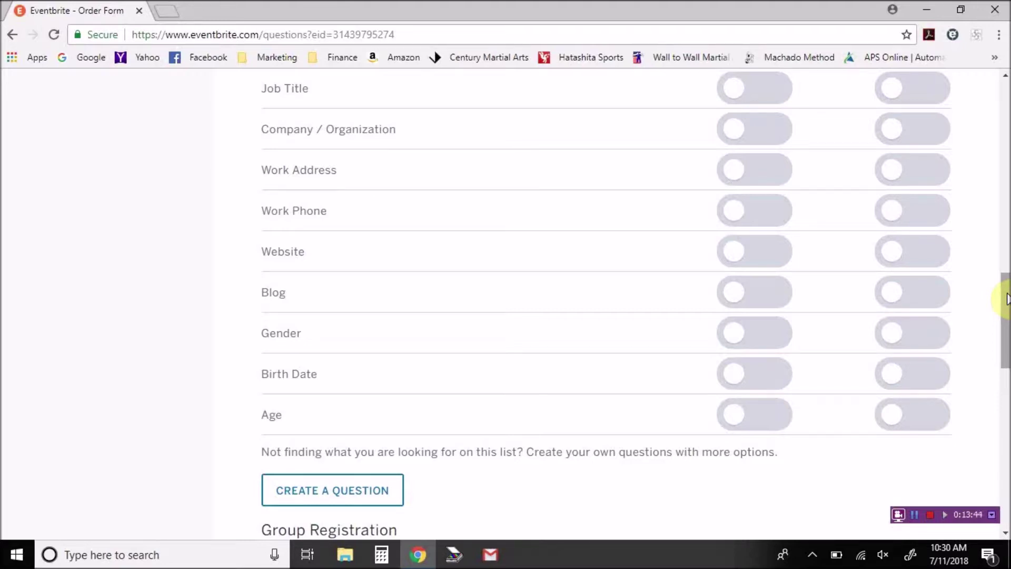
click(910, 340)
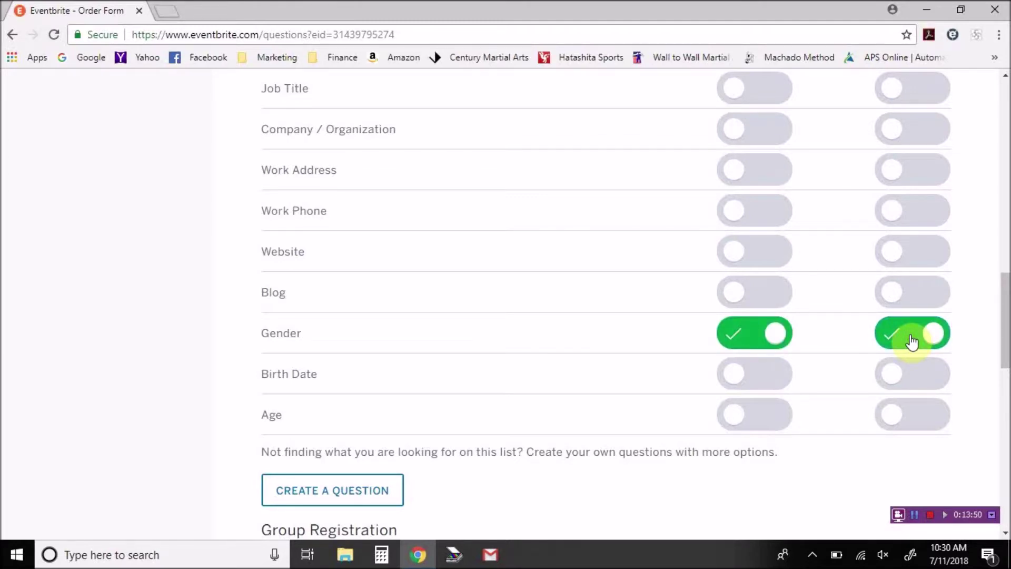
Make Age a required field in the information to collect, leaving Birth Date neither included nor required.
click(911, 378)
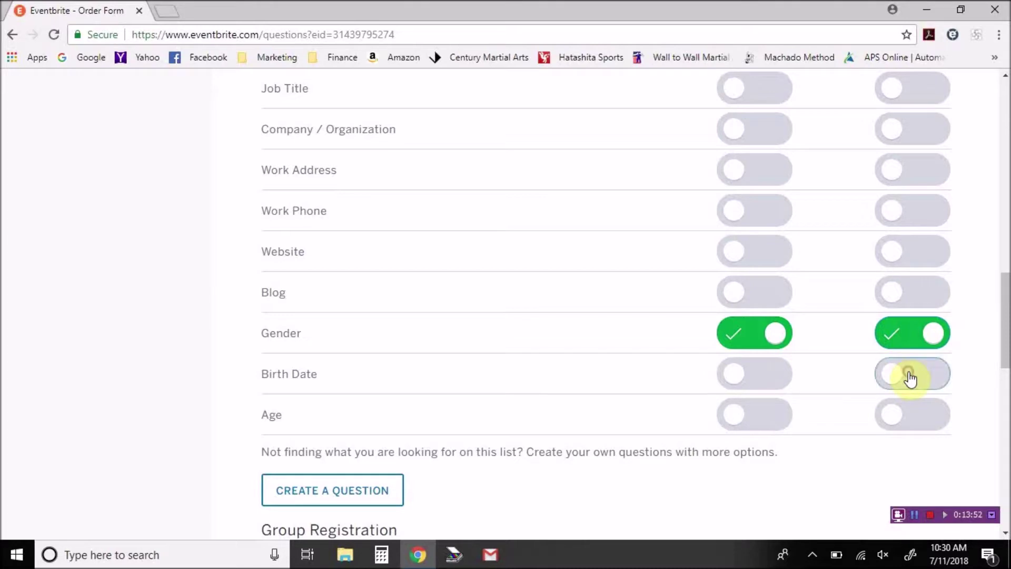
click(911, 411)
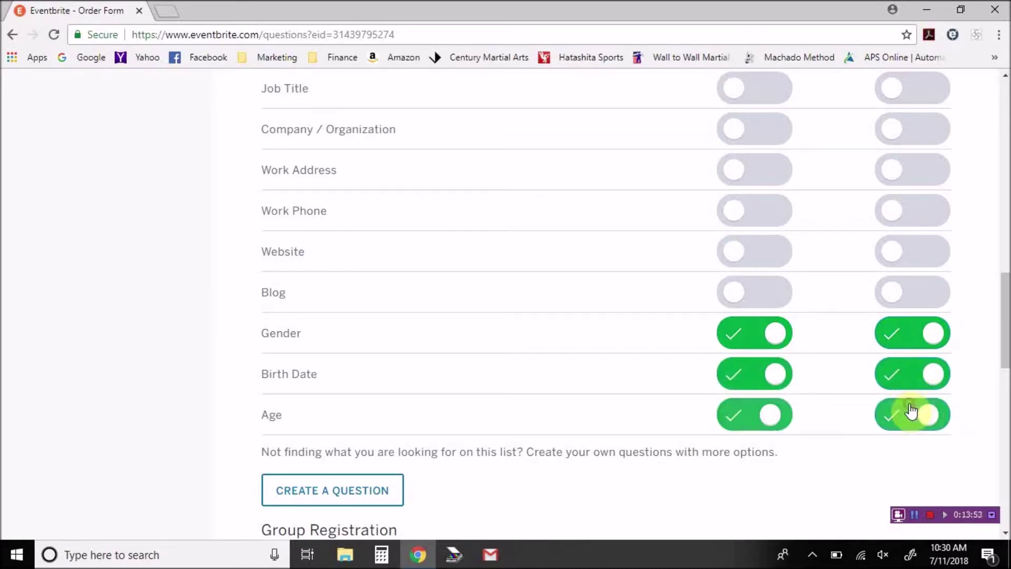
click(913, 377)
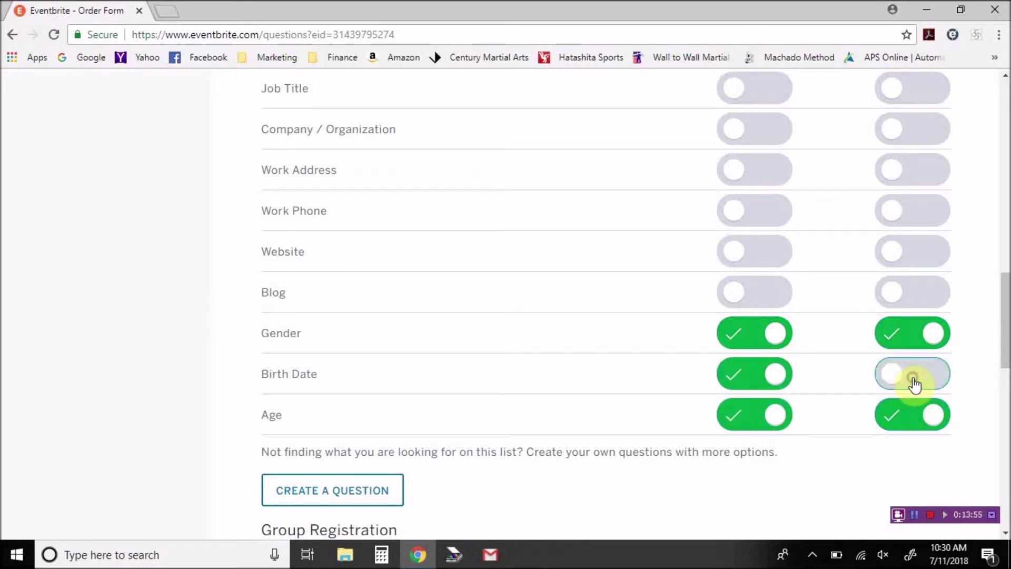
click(777, 382)
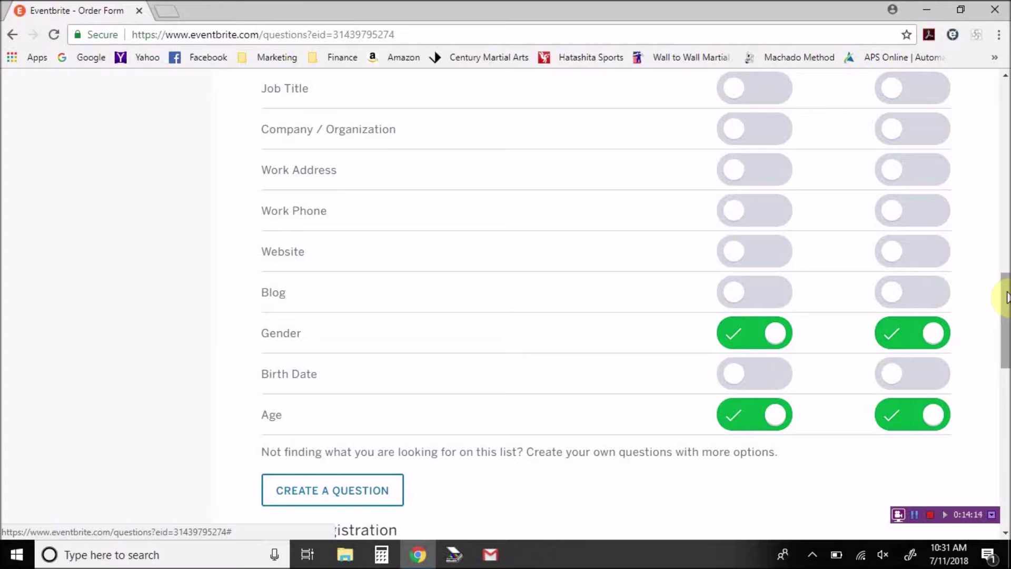
Look over the order form's selected fields and registration options, and open the event's Order Confirmation settings.
drag(1006, 298, 1007, 274)
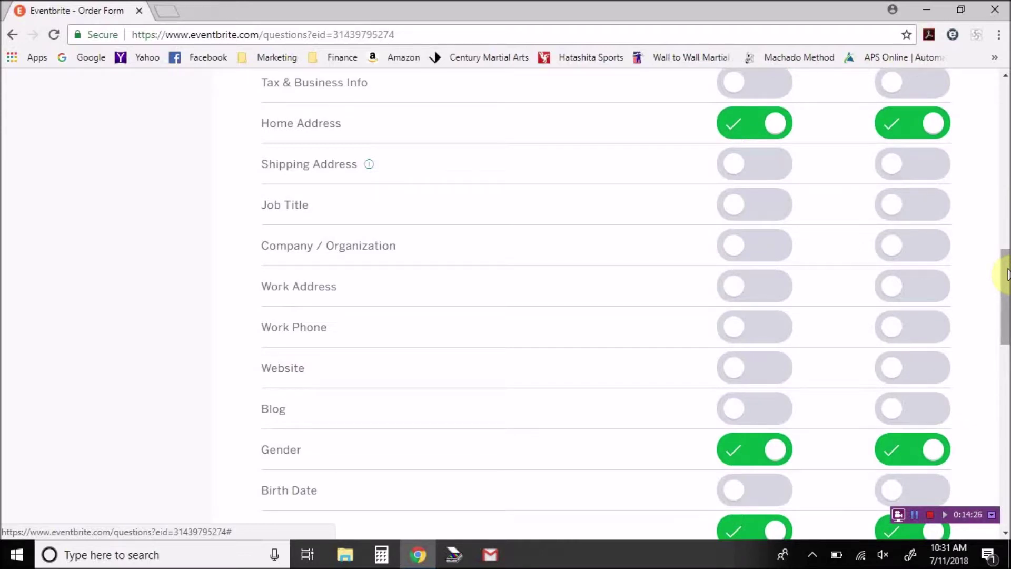
drag(1006, 274, 1006, 335)
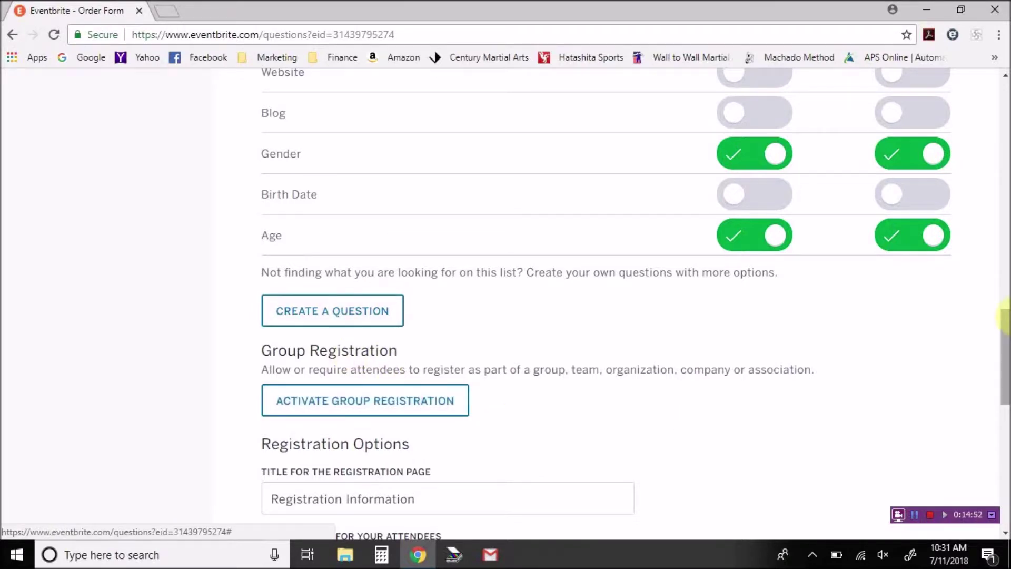
drag(1006, 315, 1007, 373)
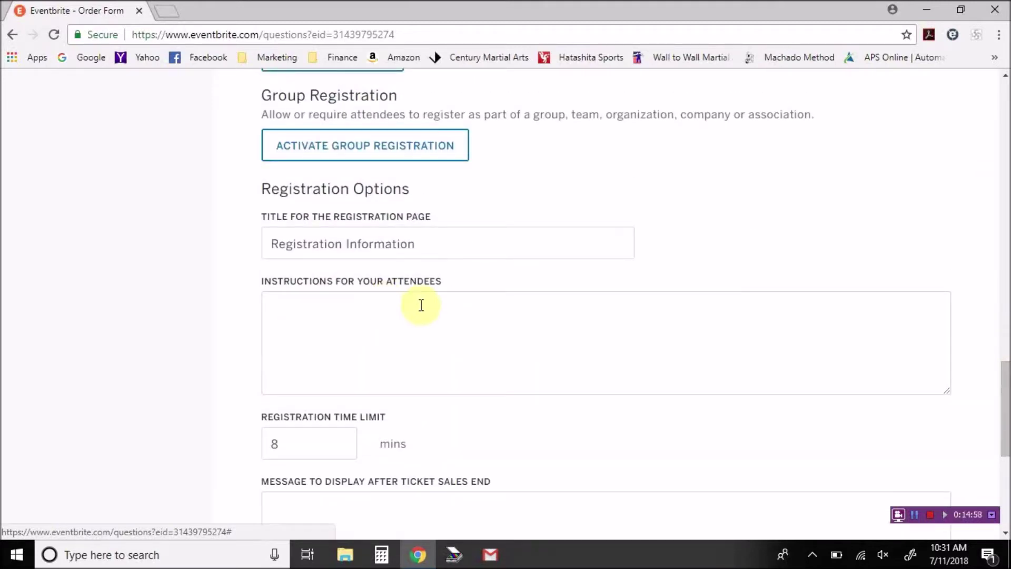
drag(1003, 417, 1003, 178)
click(105, 246)
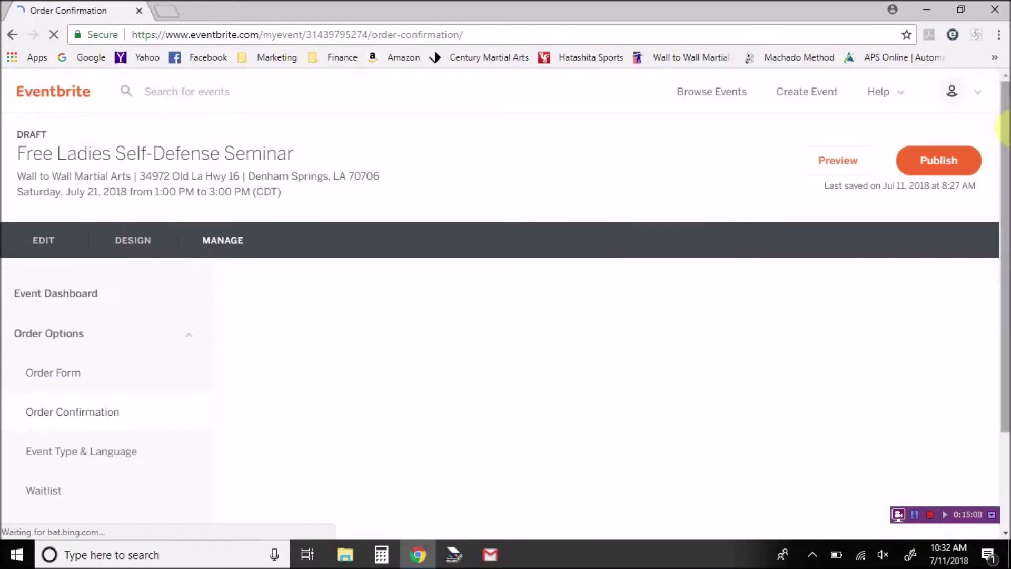
View the example order confirmation webpage, dismiss its Facebook sharing pop-up, and return to the Order Confirmation settings.
drag(1007, 125, 1006, 216)
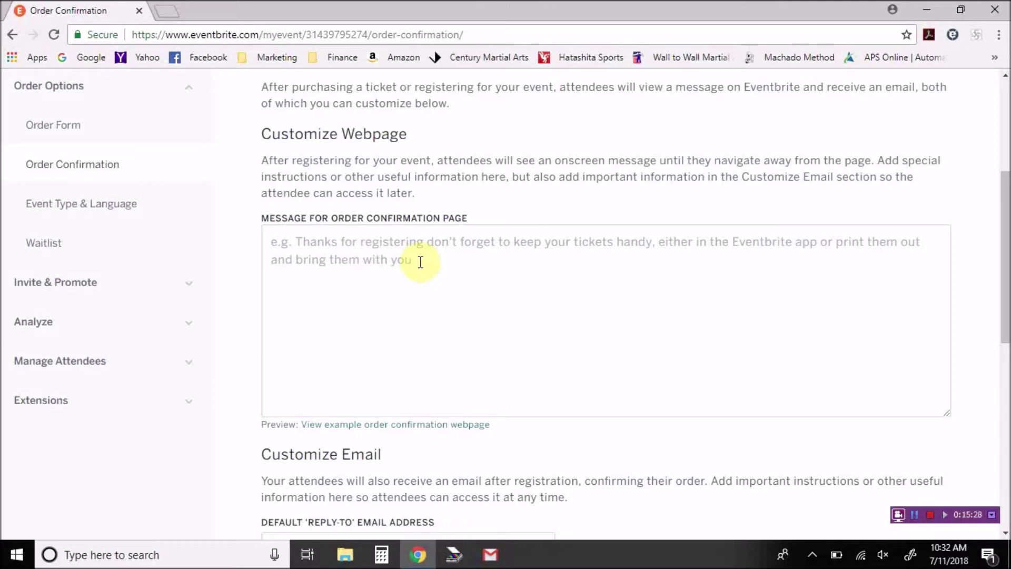
click(401, 427)
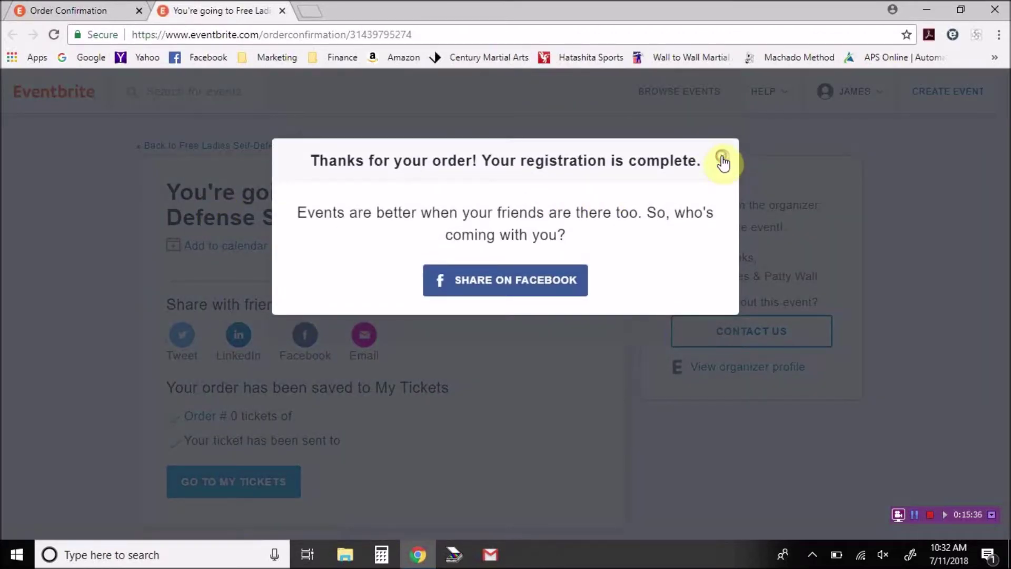
click(723, 176)
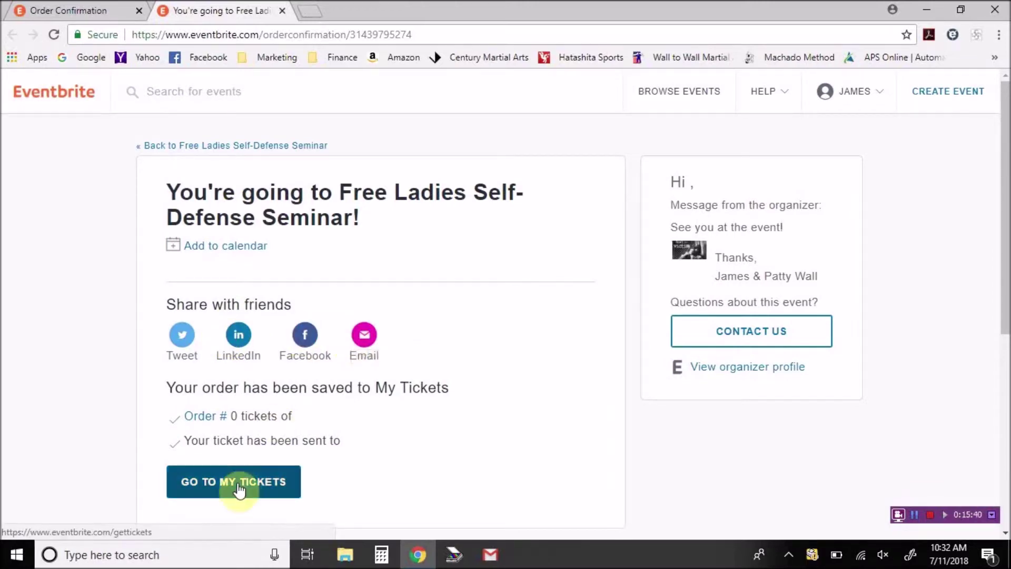
click(281, 11)
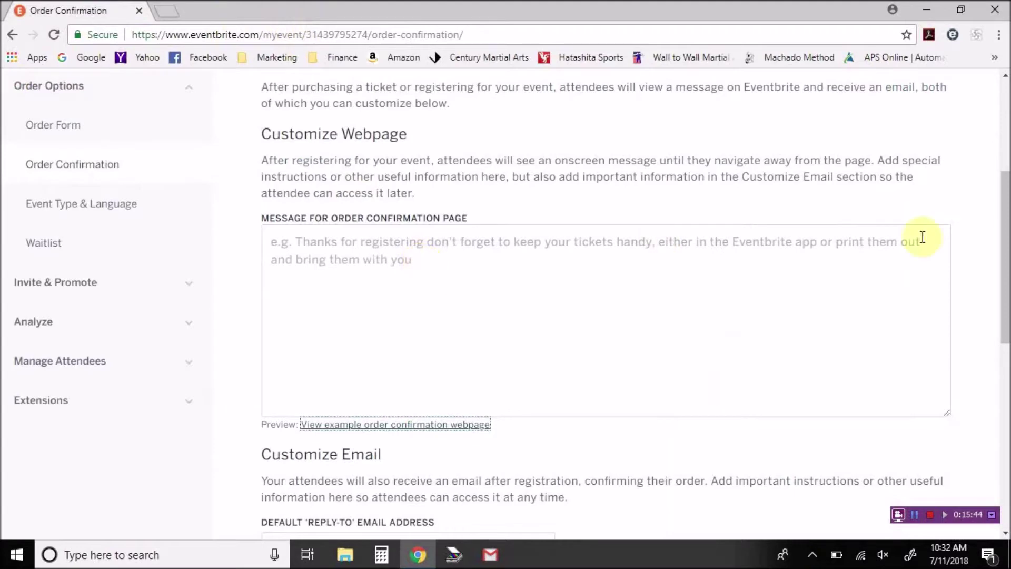
Save the order confirmation settings with printable tickets included in all orders and the same settings for all ticket types.
scroll(1007, 220, down, 1)
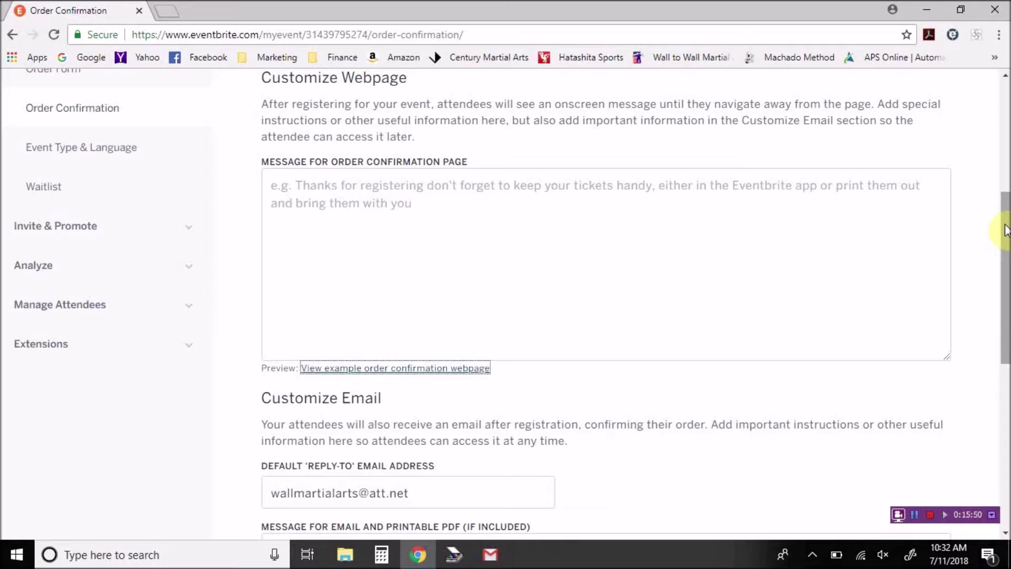
drag(1006, 230, 1006, 304)
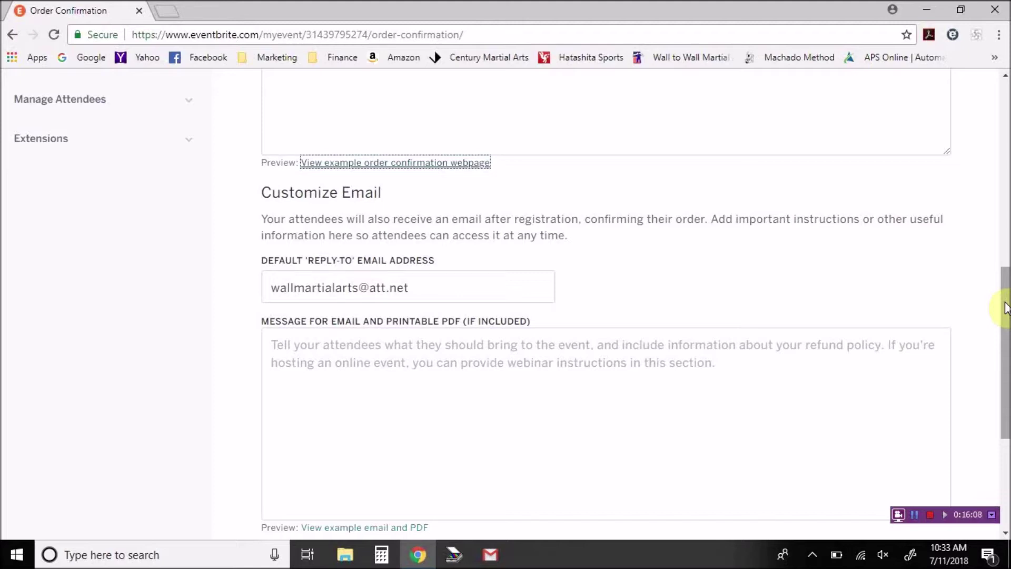
drag(1006, 308, 1005, 312)
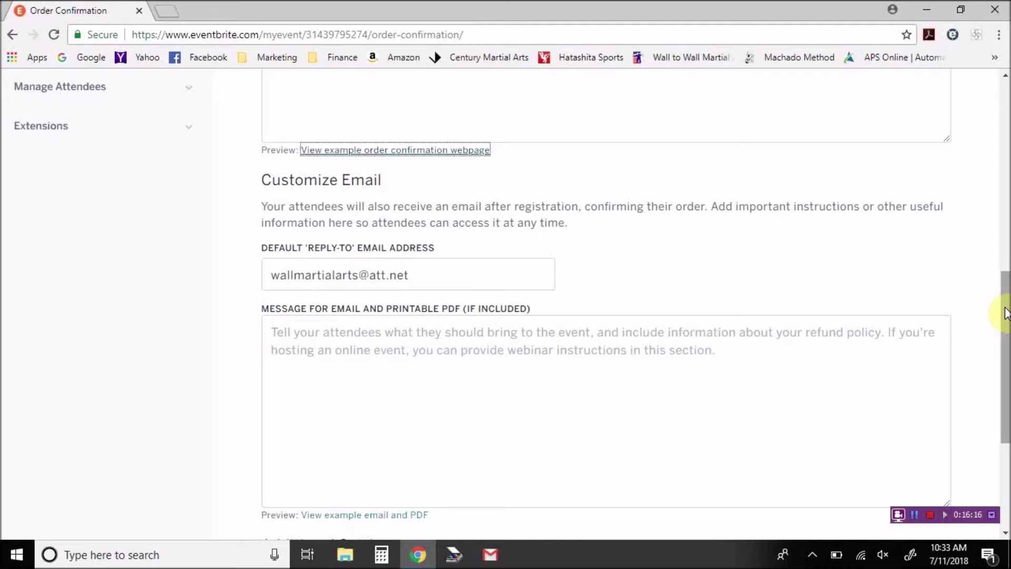
drag(1006, 312, 1005, 319)
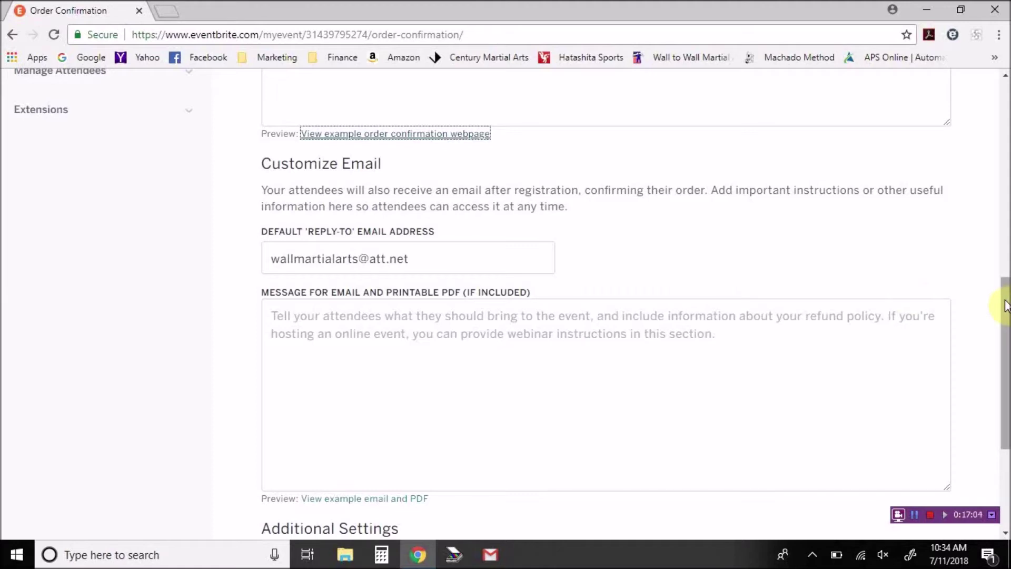
drag(1004, 304, 1006, 327)
drag(1006, 329, 1006, 381)
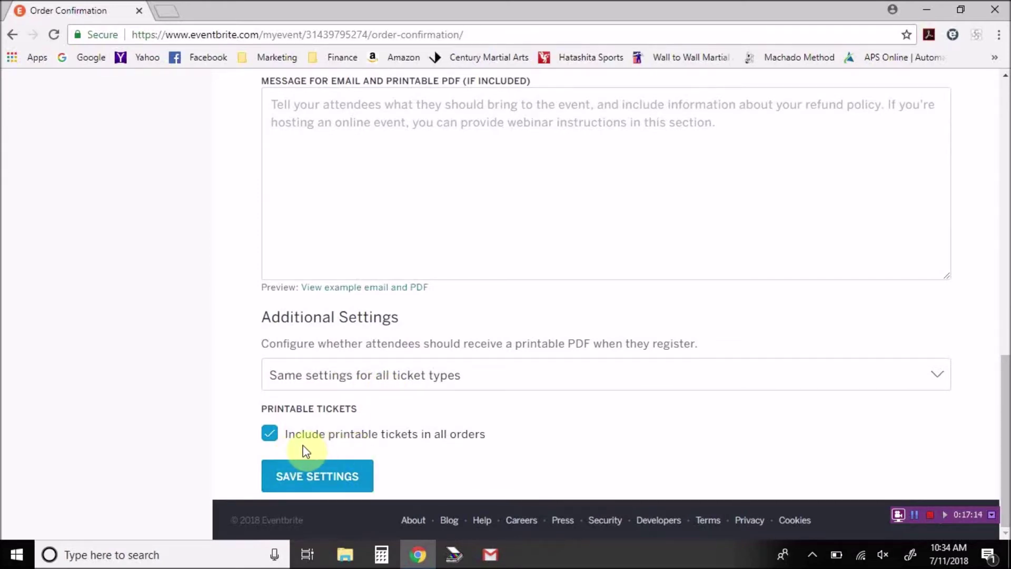
click(270, 433)
click(270, 433)
click(308, 477)
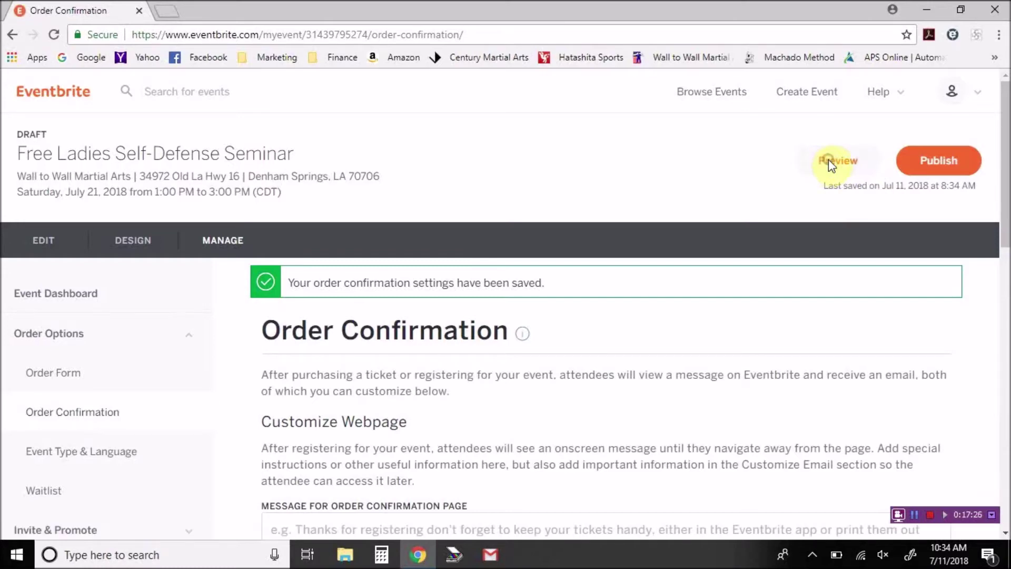
Preview the event listing and examine its image, description, date and location.
click(830, 161)
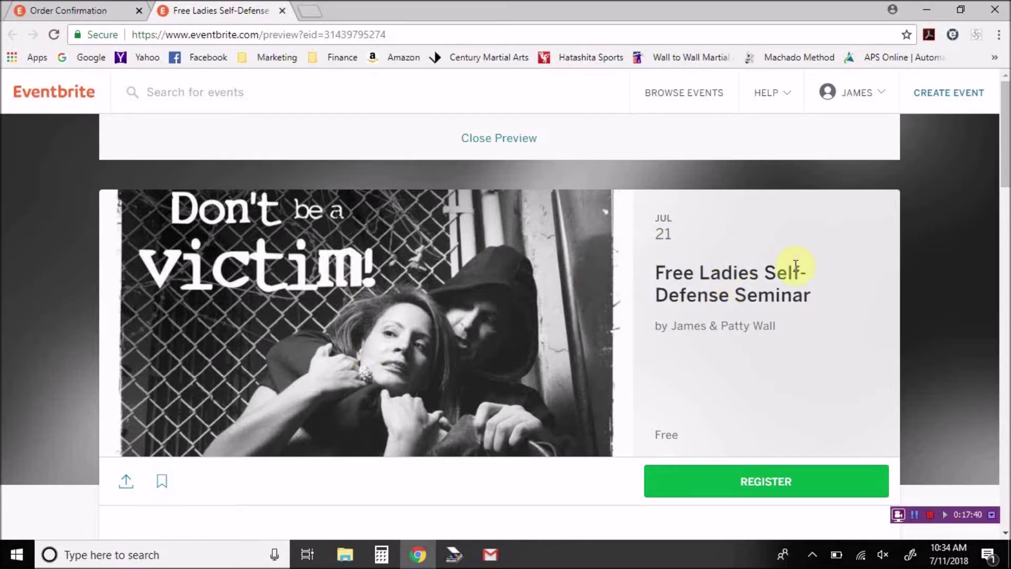
drag(1003, 152, 1003, 201)
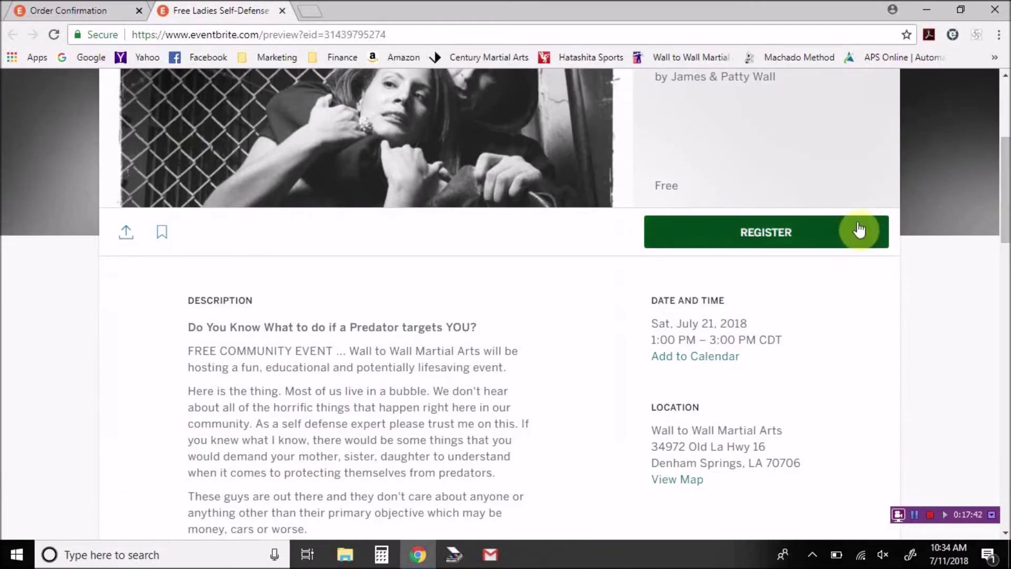
scroll(1004, 158, down, 2)
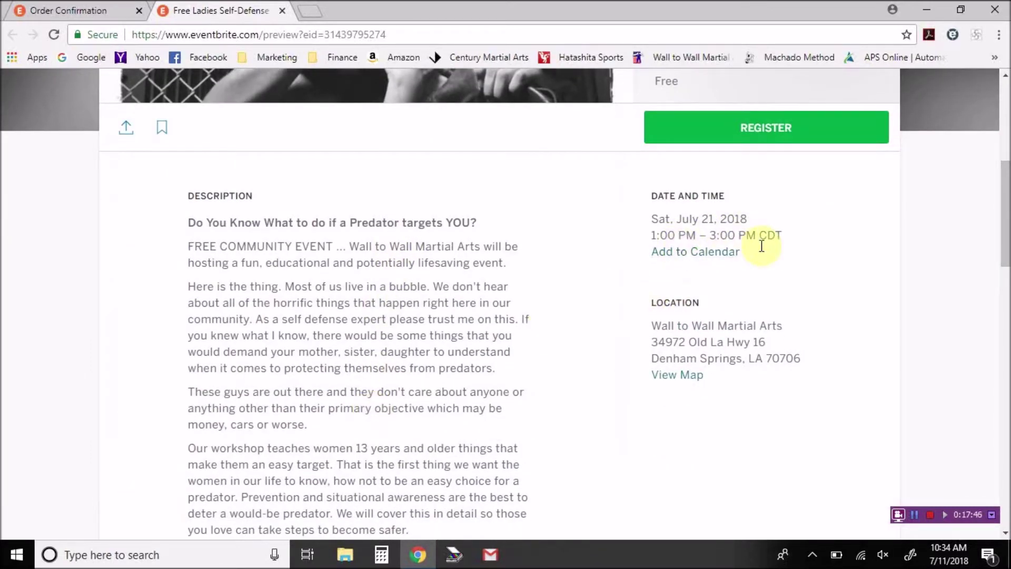
scroll(1000, 176, down, 2)
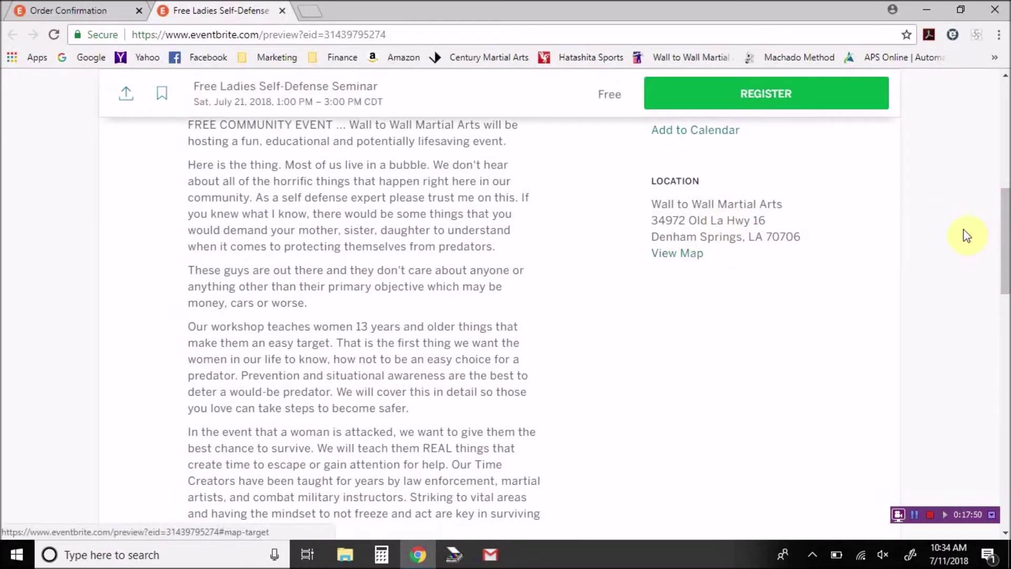
drag(1006, 208, 1005, 158)
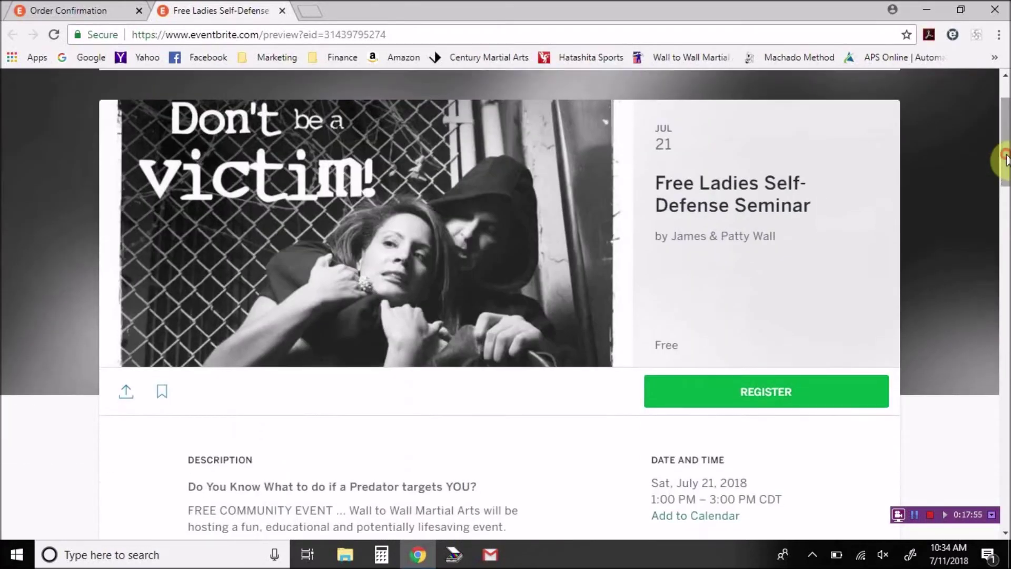
Check out one free Self-Defense Seminar ticket in the preview to examine the registration form, and close the preview.
click(789, 392)
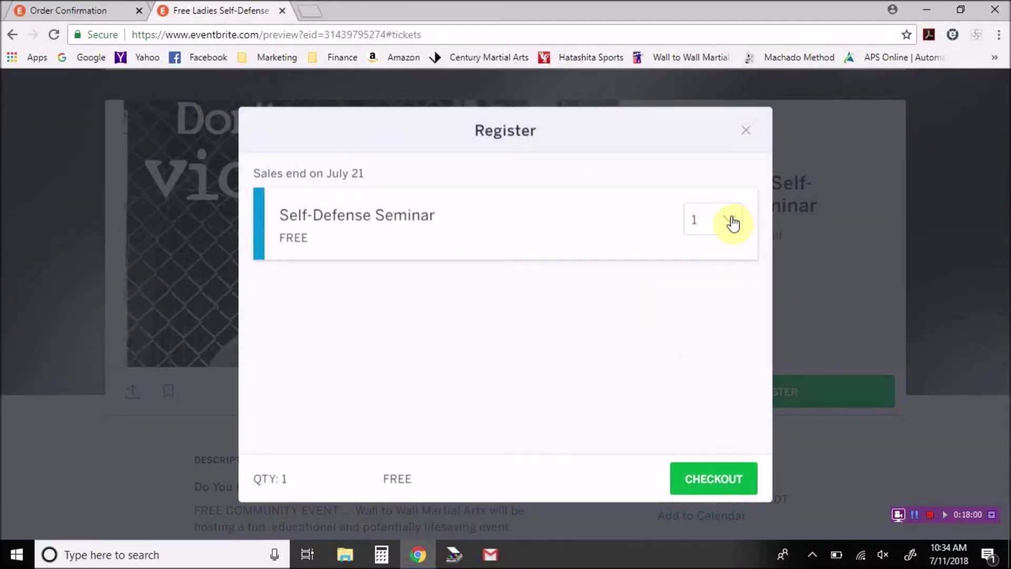
click(710, 485)
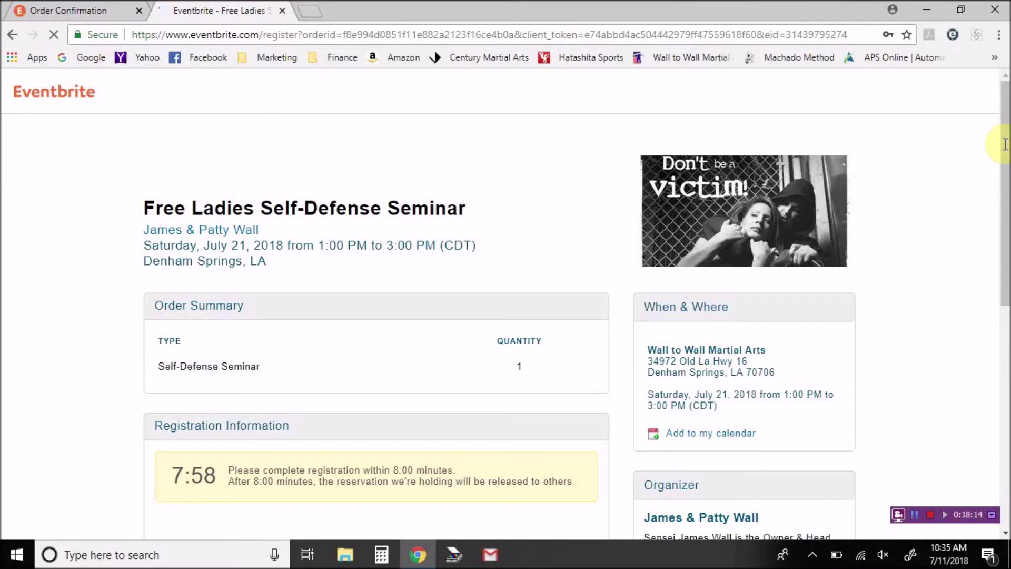
scroll(1005, 144, down, 1)
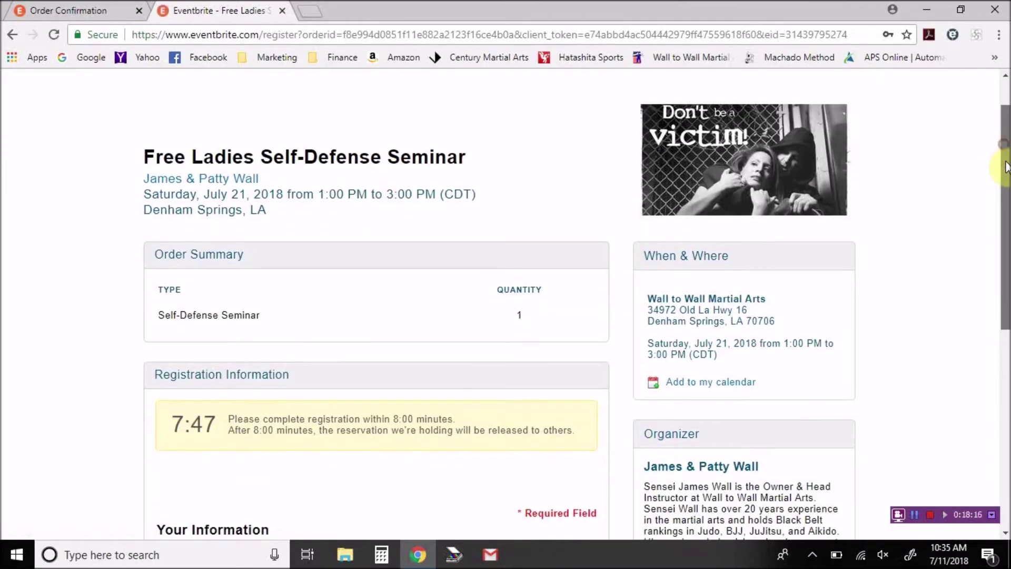
scroll(1005, 167, down, 3)
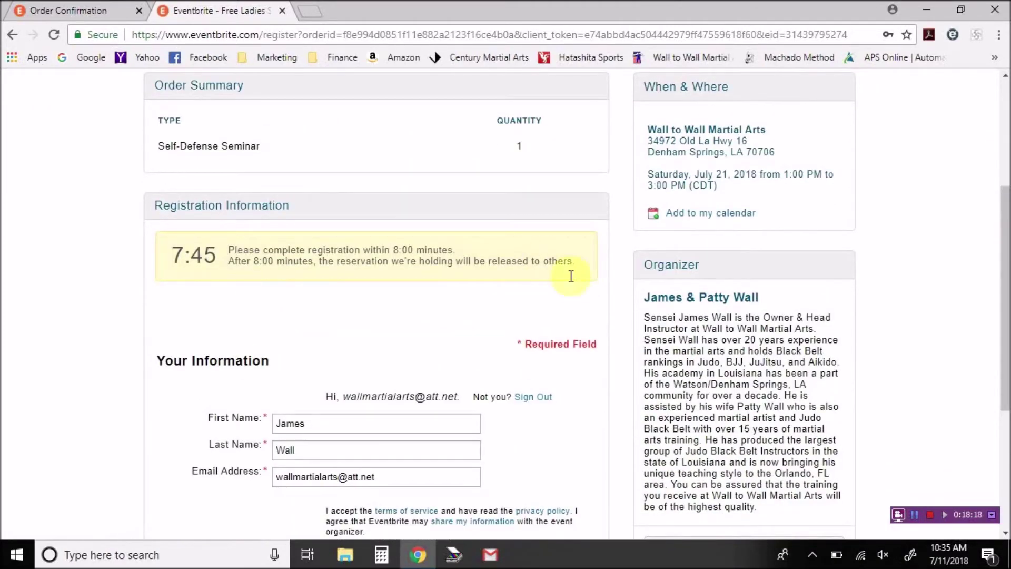
drag(1005, 225, 999, 85)
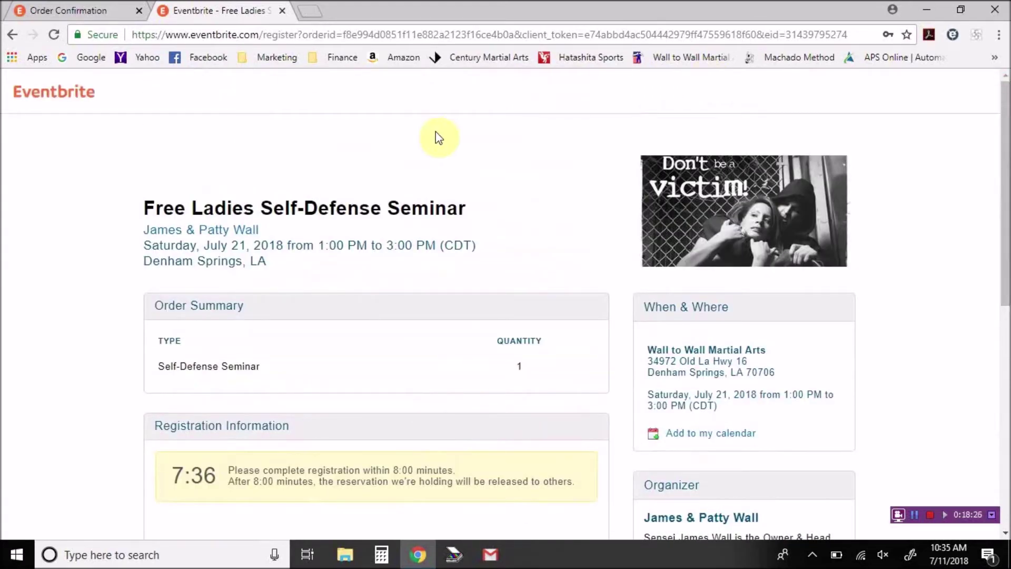
click(282, 13)
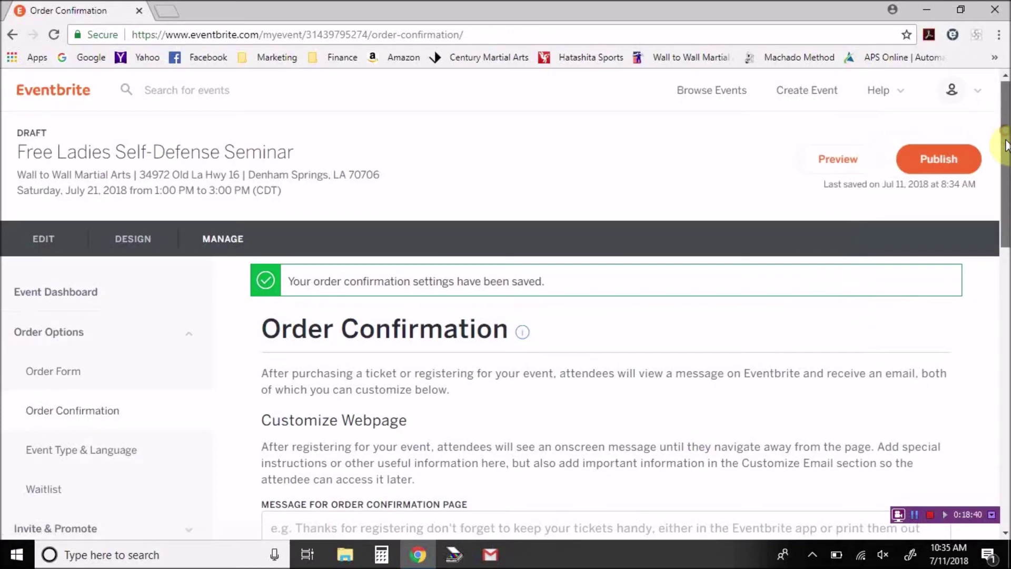
Open the event's Design page and look through the listing layout from header to description.
scroll(1006, 136, down, 2)
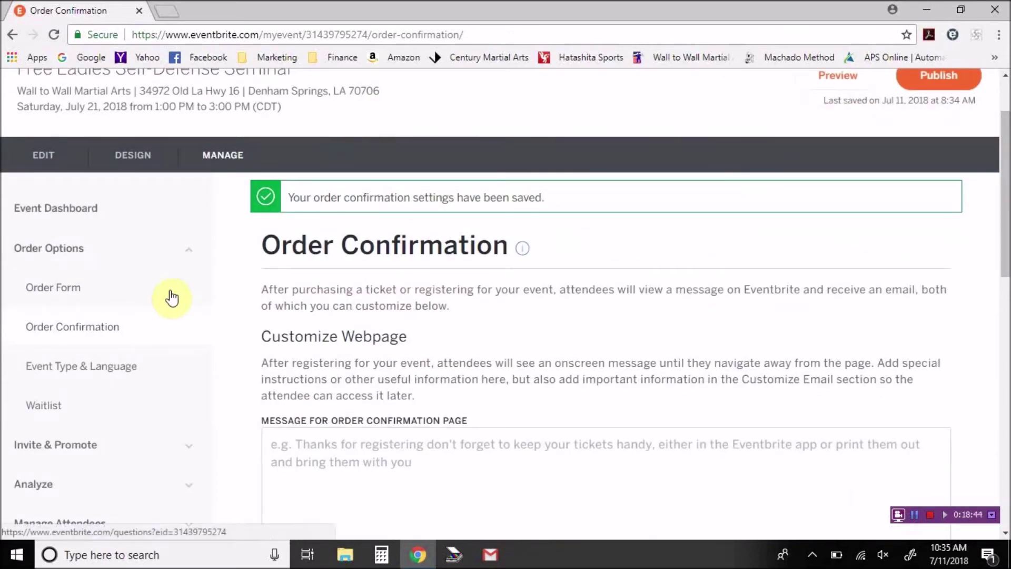
click(134, 158)
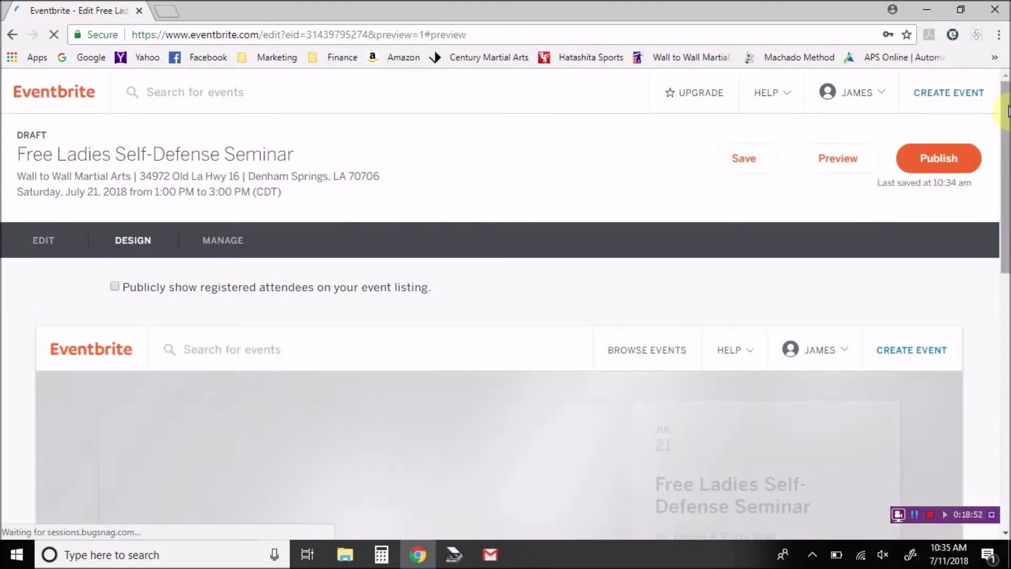
drag(1000, 105, 1007, 329)
scroll(1007, 332, down, 2)
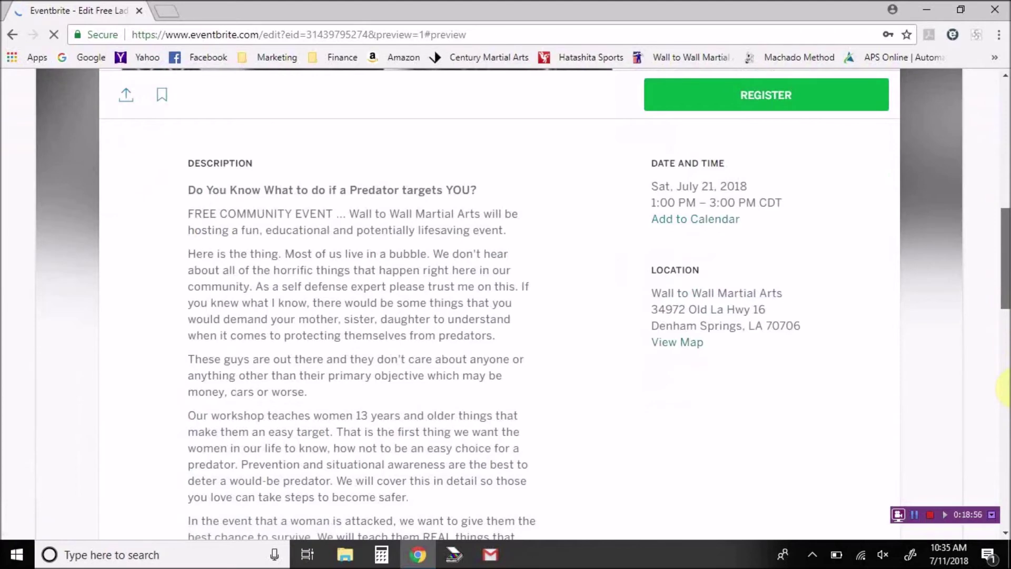
scroll(1003, 305, down, 4)
drag(1003, 269, 995, 108)
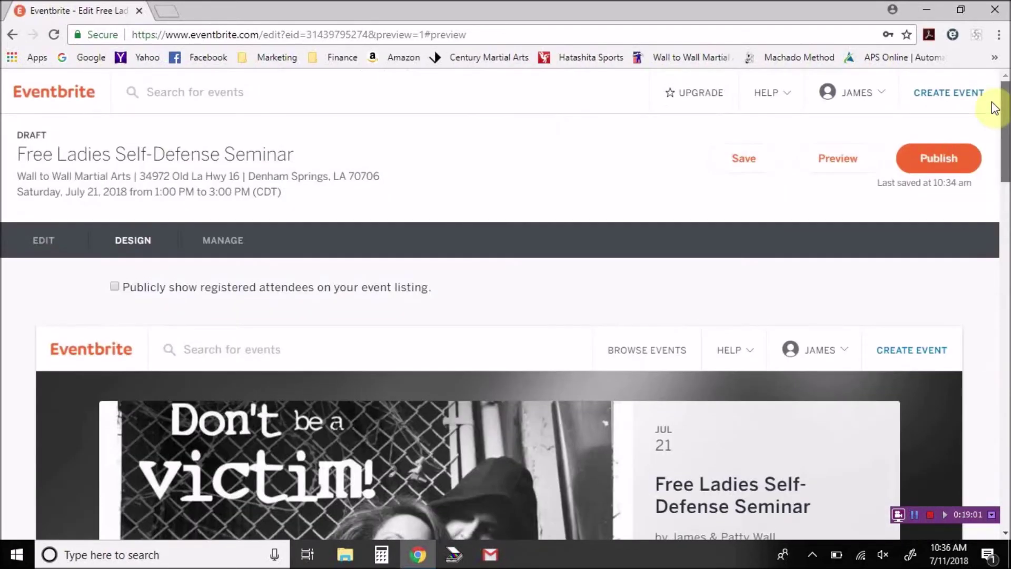
Return to the event's management section and examine the Event Dashboard.
click(240, 240)
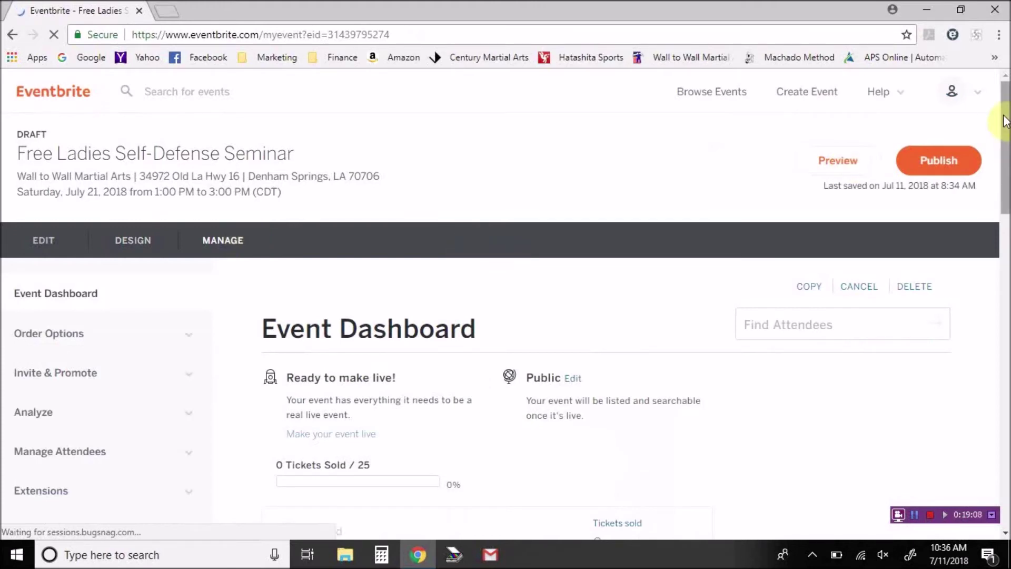
scroll(1006, 147, down, 1)
scroll(1005, 146, down, 5)
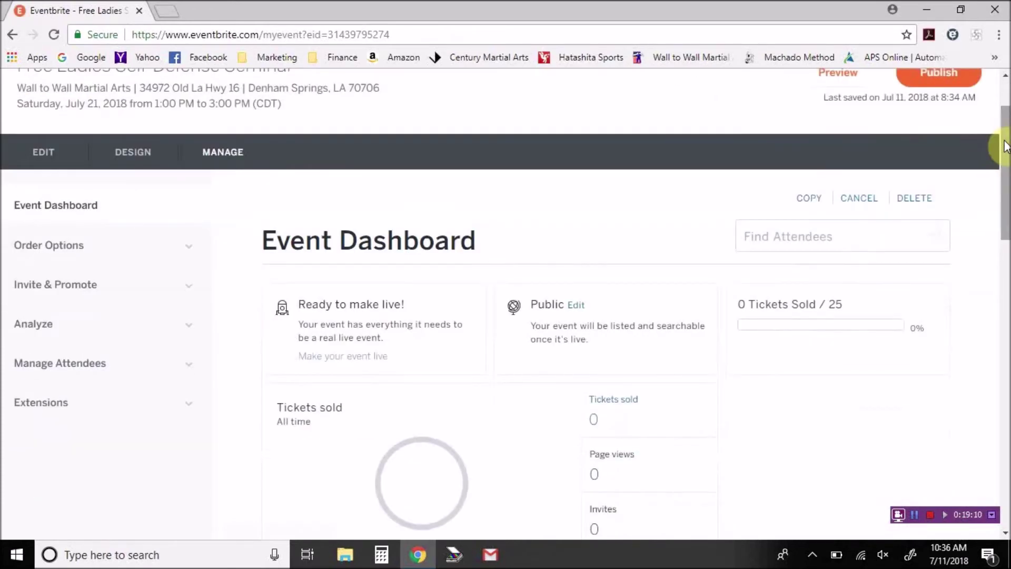
Open the personalized organizer URL setting under Your Links and enter SDSeminar as the custom part of the address.
drag(1006, 193, 1005, 473)
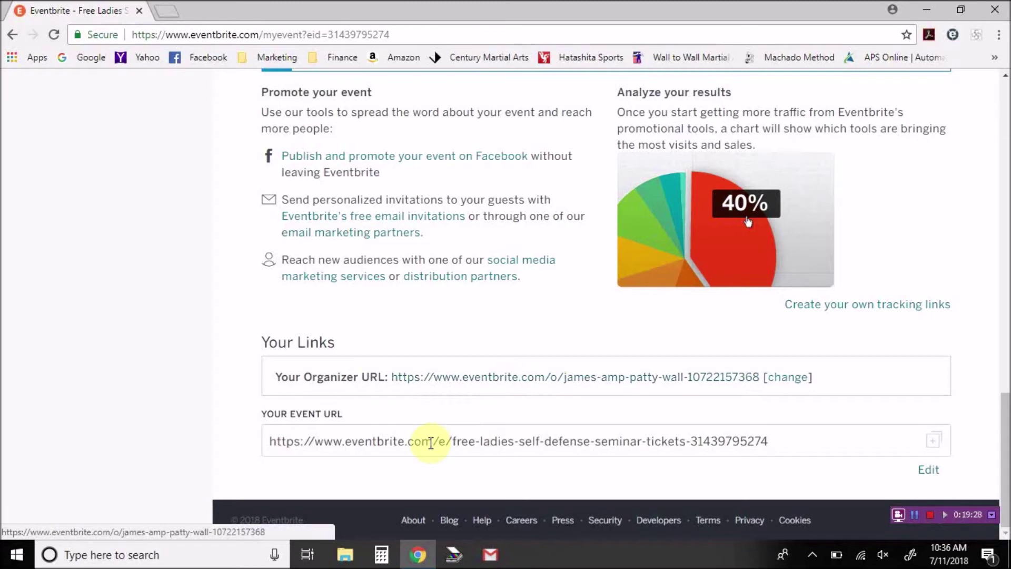
click(792, 380)
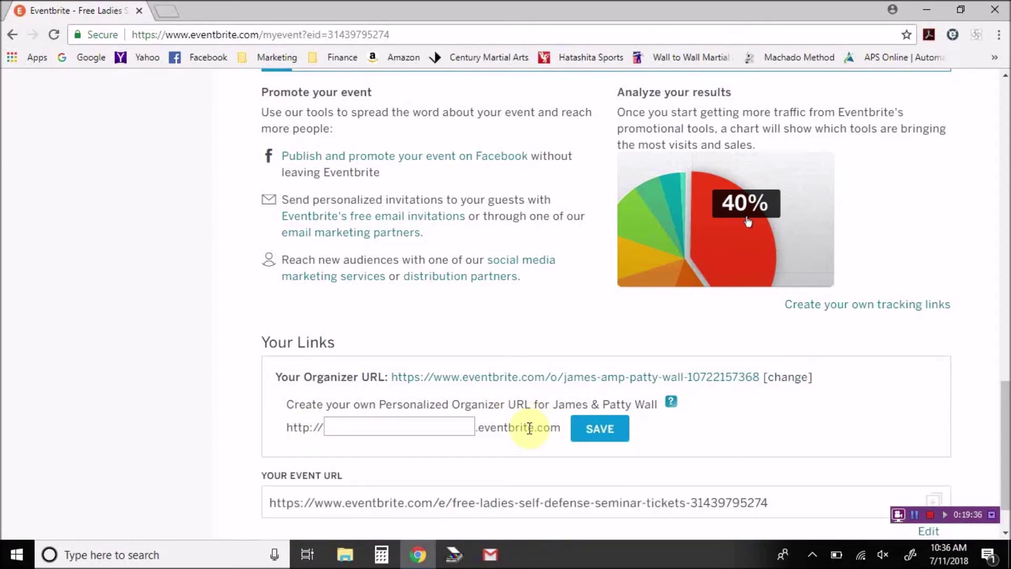
click(400, 429)
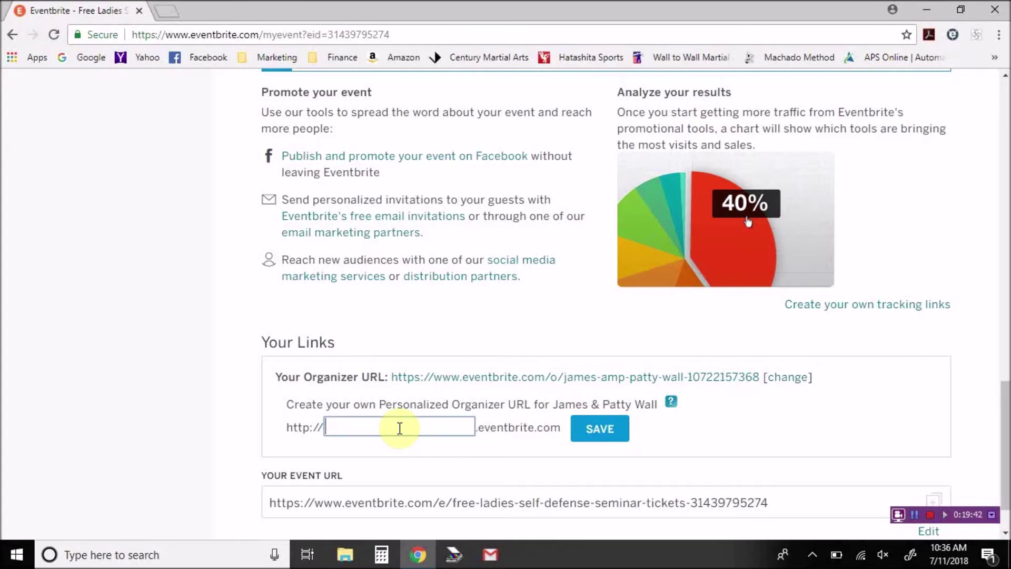
text(SDSeminar)
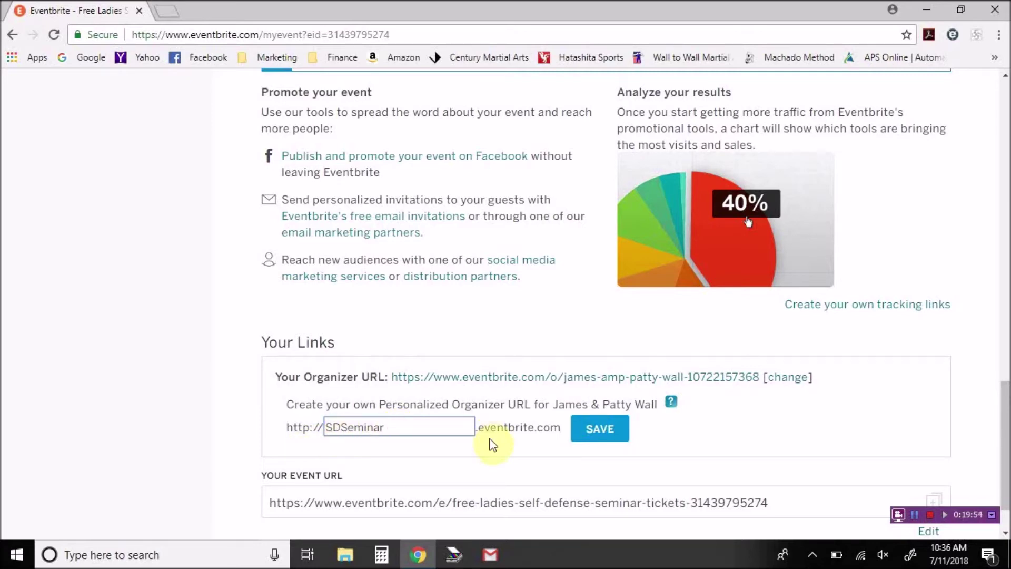
Replace the custom part of the personalized organizer URL with safety and look over the event URL below it.
drag(388, 426, 298, 441)
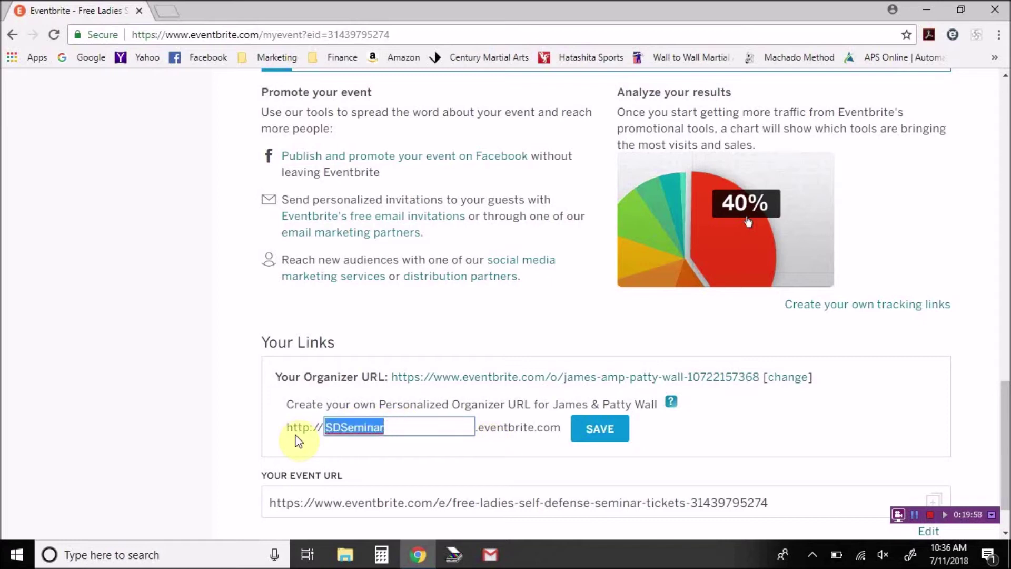
text(safety)
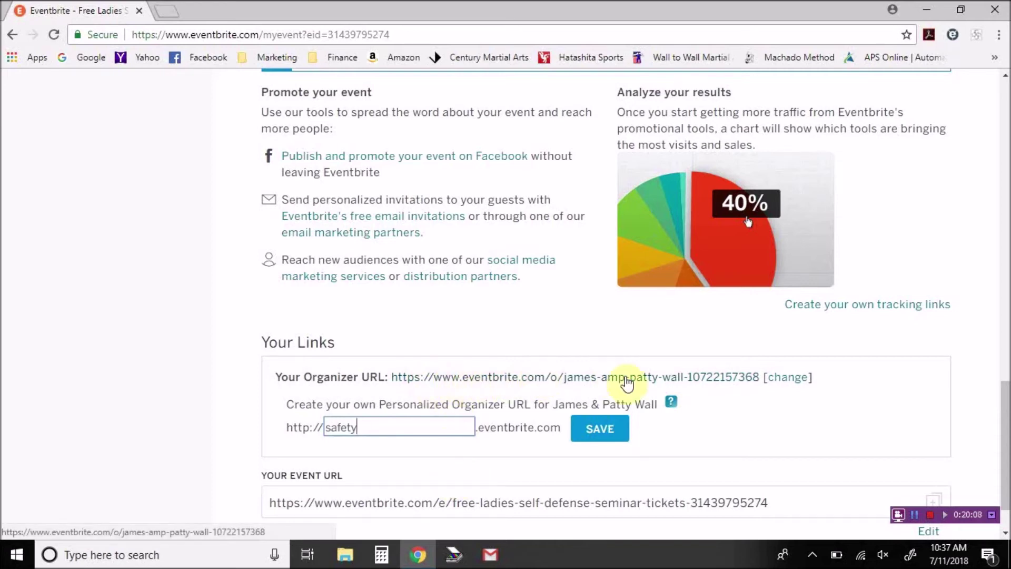
drag(1006, 403, 1007, 416)
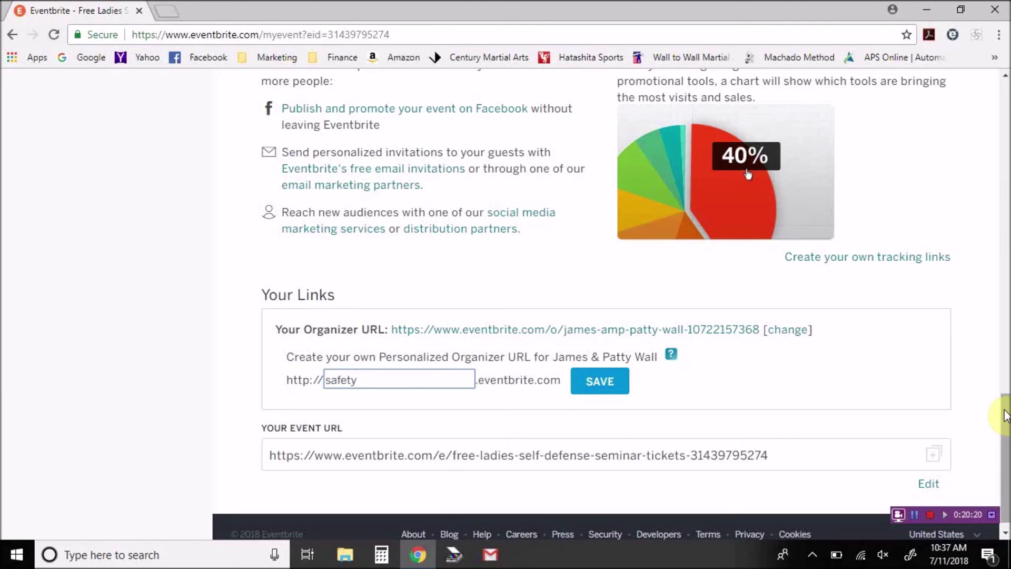
Preview the event listing again from the Event Dashboard, close the preview and minimize the browser window.
drag(1006, 416, 992, 100)
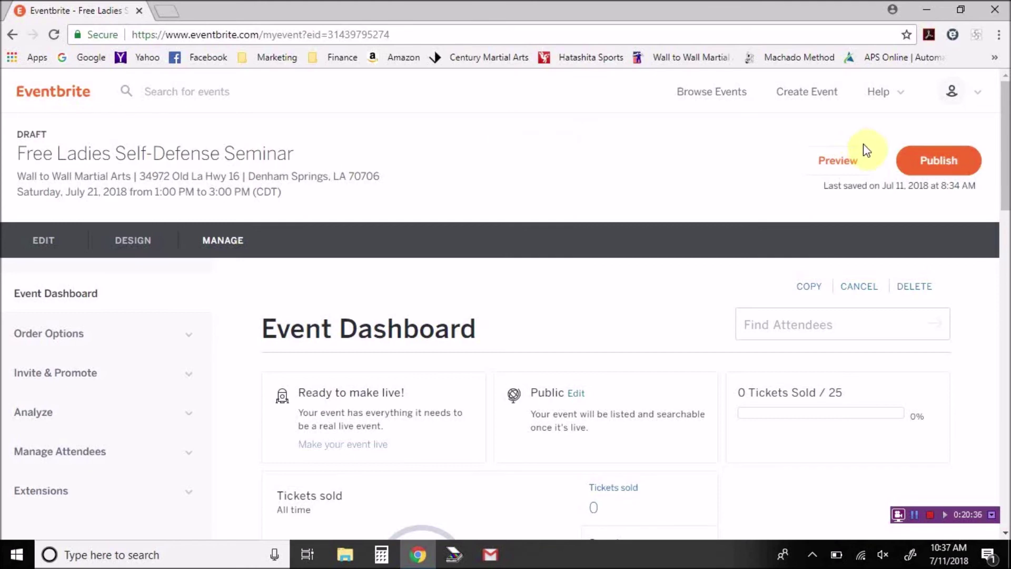
click(838, 167)
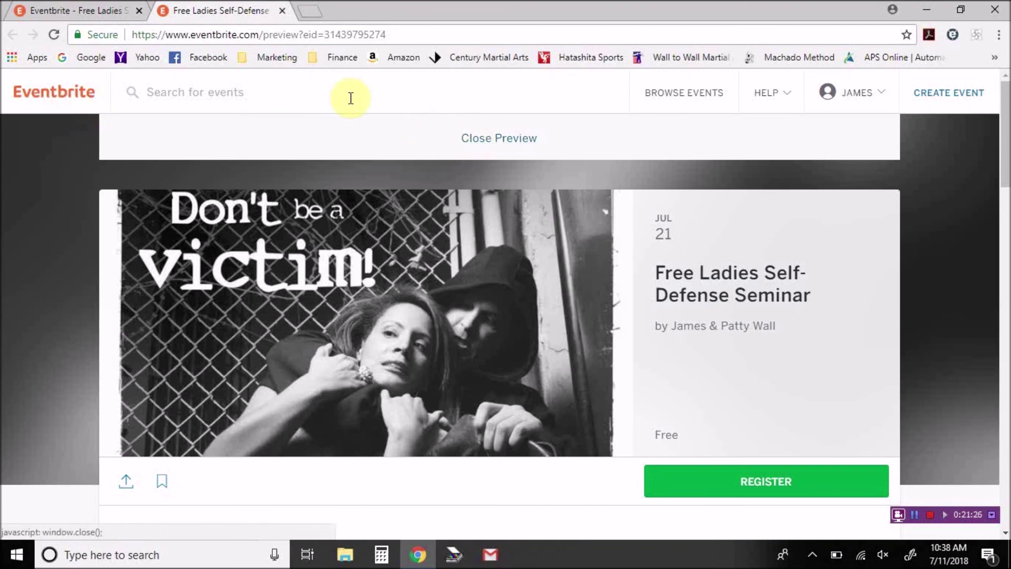
click(282, 11)
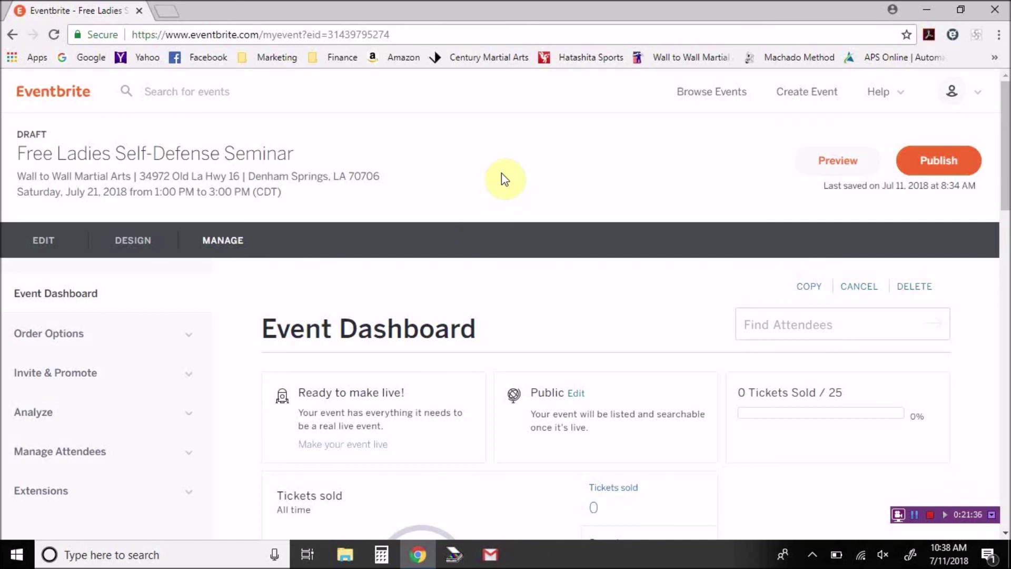
click(926, 9)
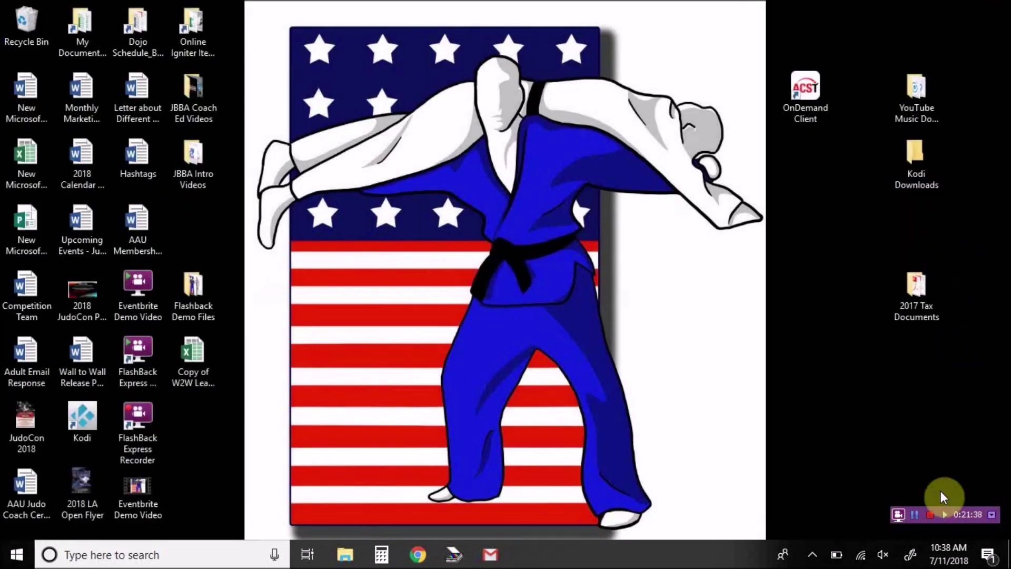